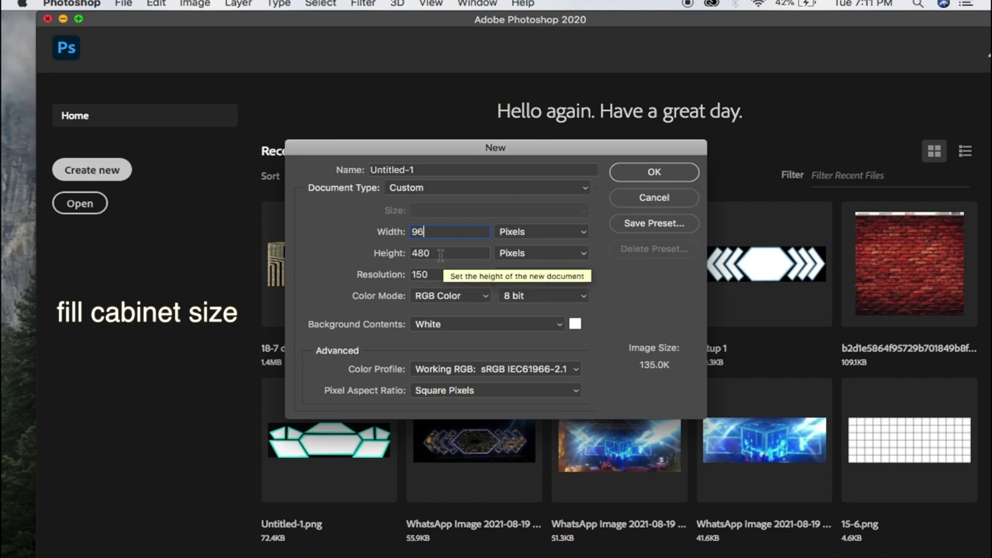
Create a new document 96 pixels wide and 96 pixels high with a resolution of 96 pixels/centimeter.
type("96")
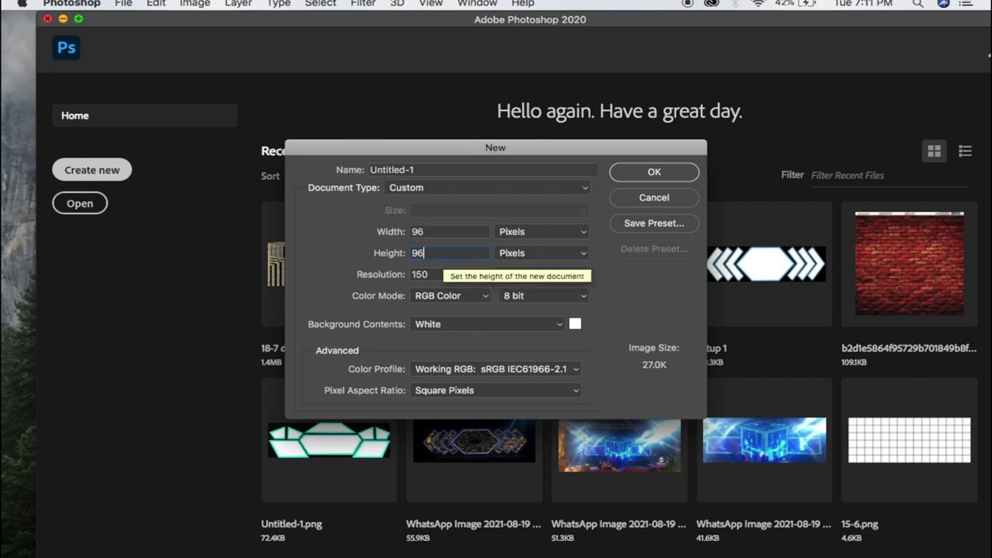
left_click(433, 274)
double_click(433, 274)
type("96")
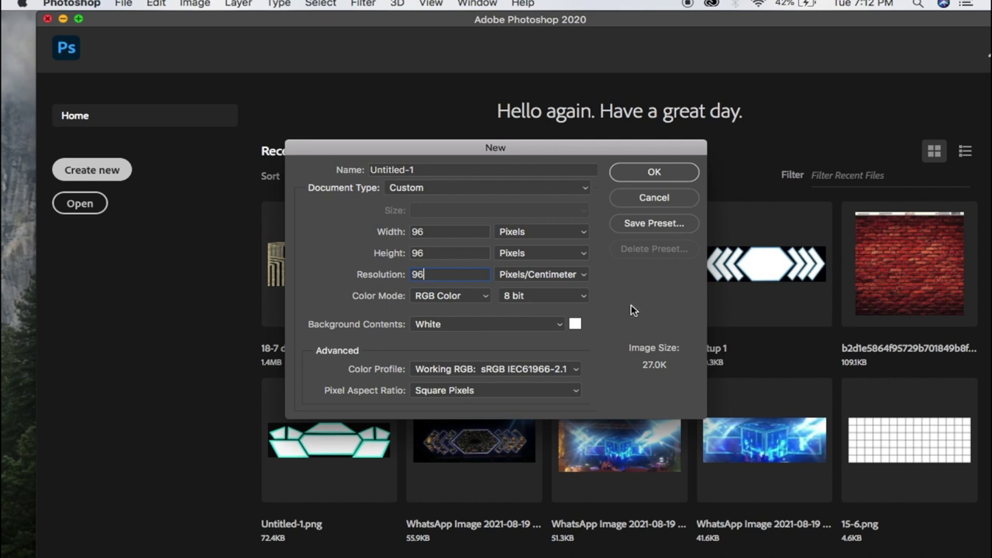
left_click(635, 172)
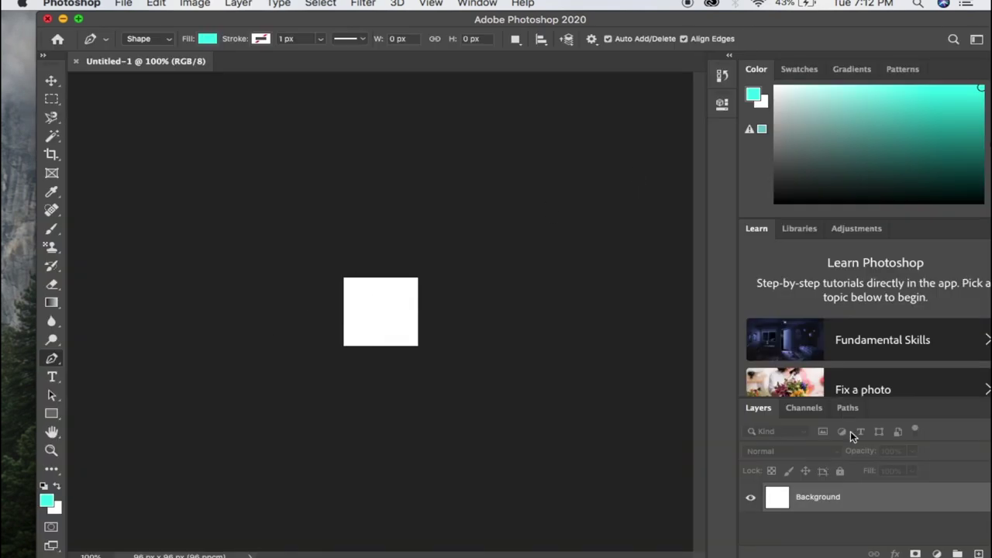
Duplicate the Background layer of the 96 by 96 pixel document.
right_click(824, 506)
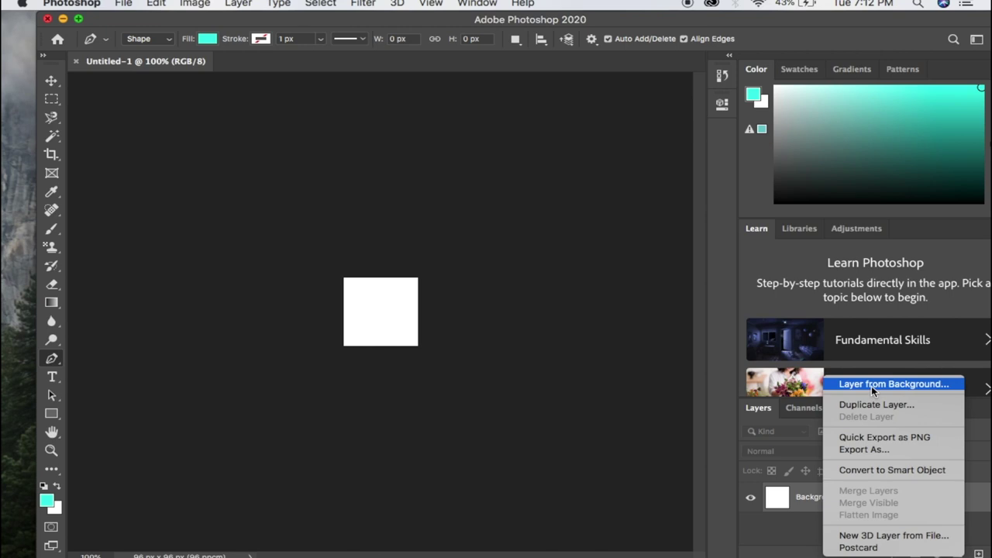
left_click(808, 504)
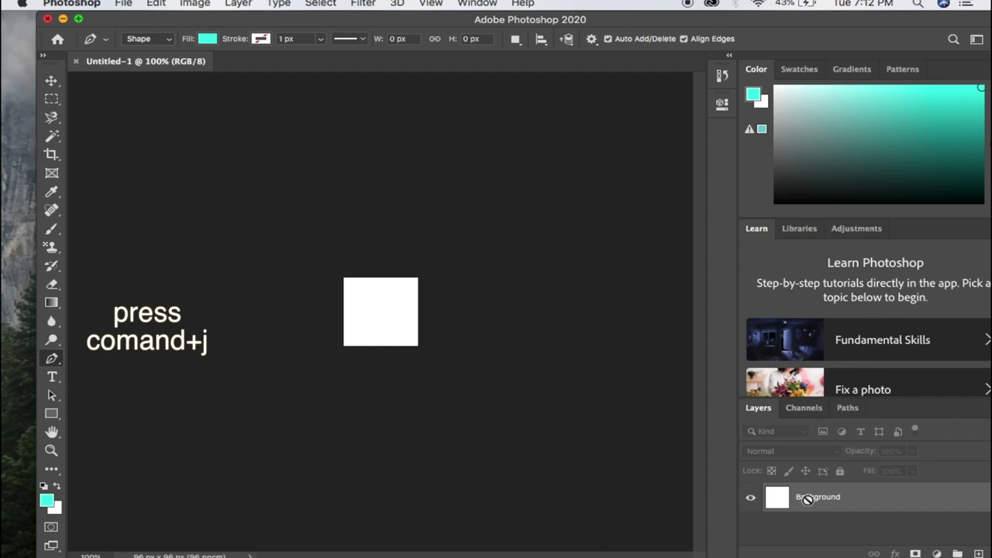
key("super+j")
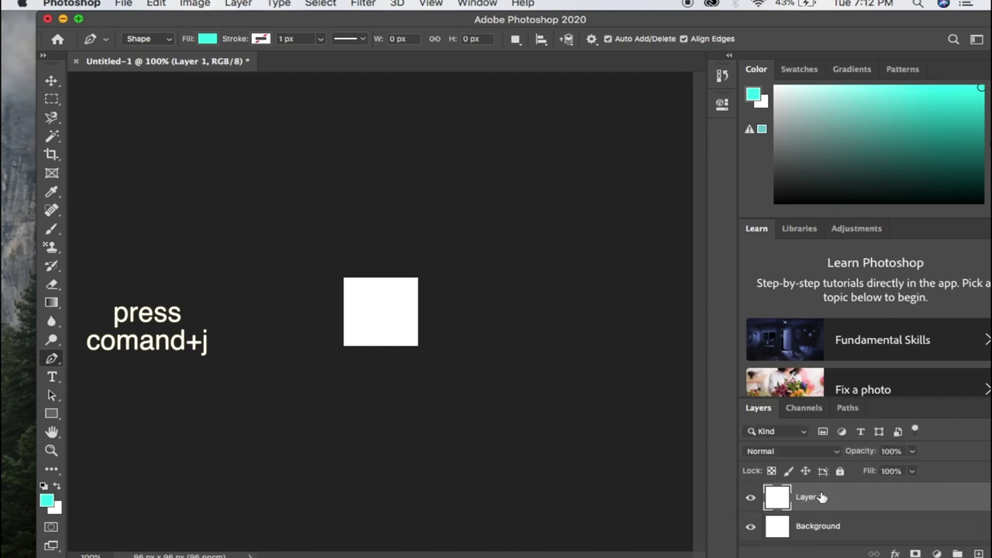
Add a 1 px black inside Stroke effect to Layer 1 at 100% opacity.
right_click(822, 497)
left_click(810, 497)
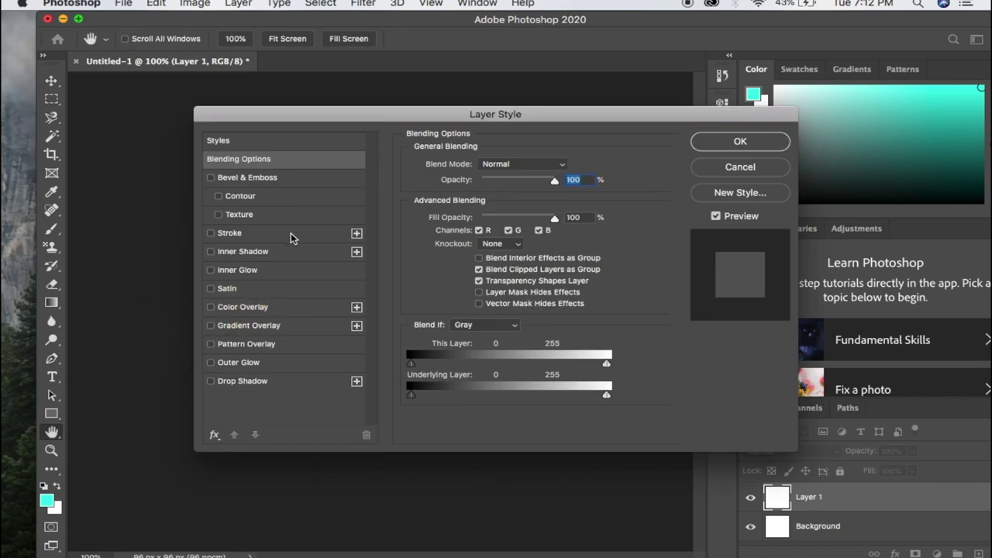
left_click(290, 232)
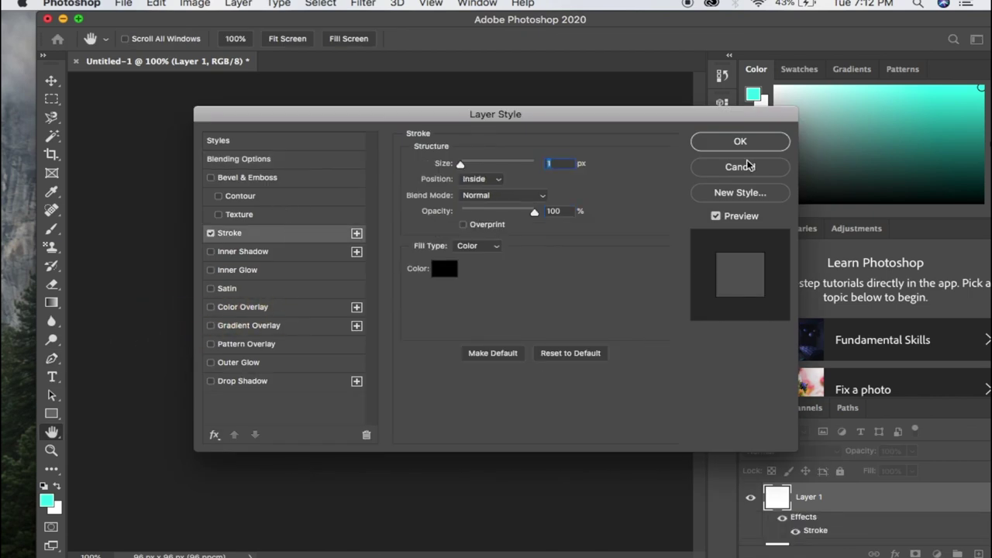
left_click(741, 143)
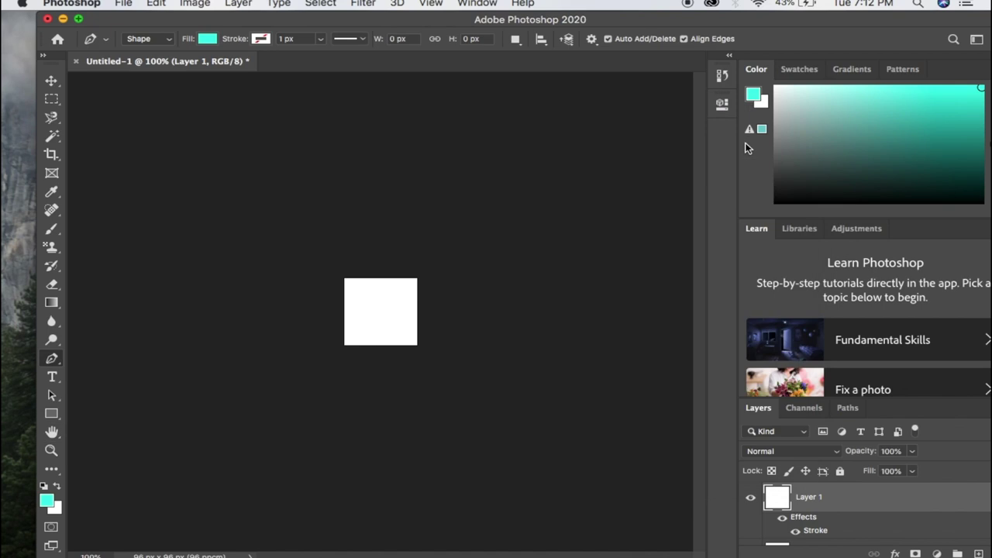
Define the outlined tile as a pattern with the suggested name Pattern 3, and close the document without saving.
left_click(231, 5)
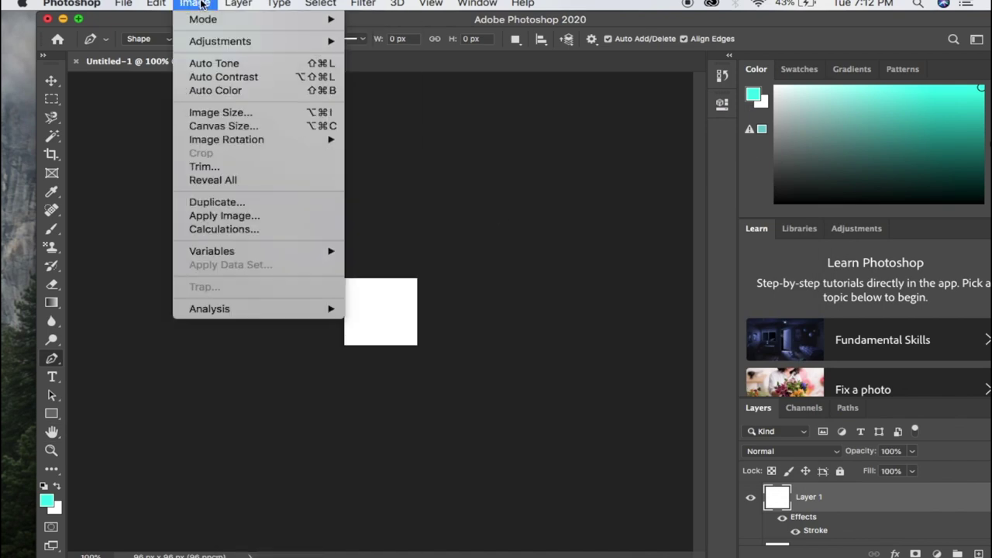
mouse_move(163, 5)
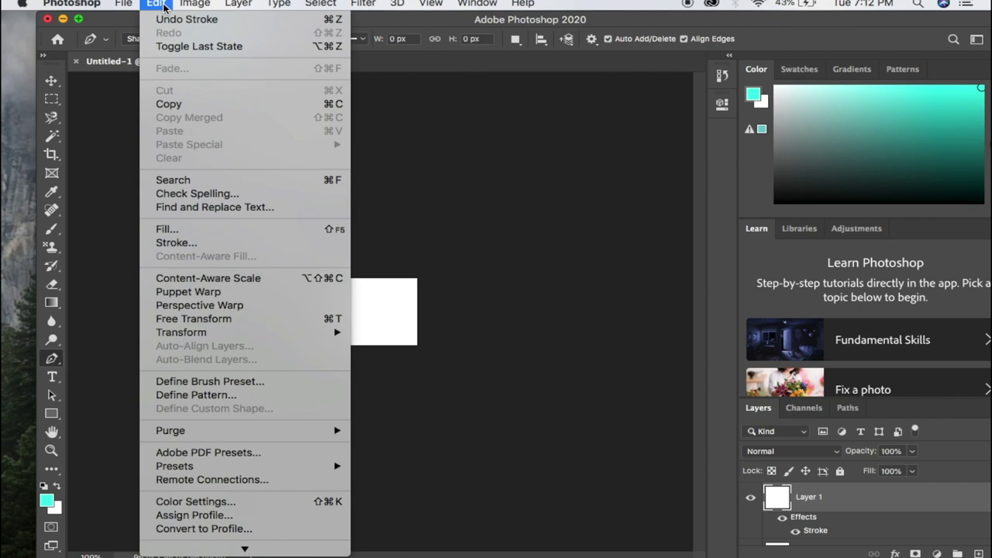
left_click(198, 394)
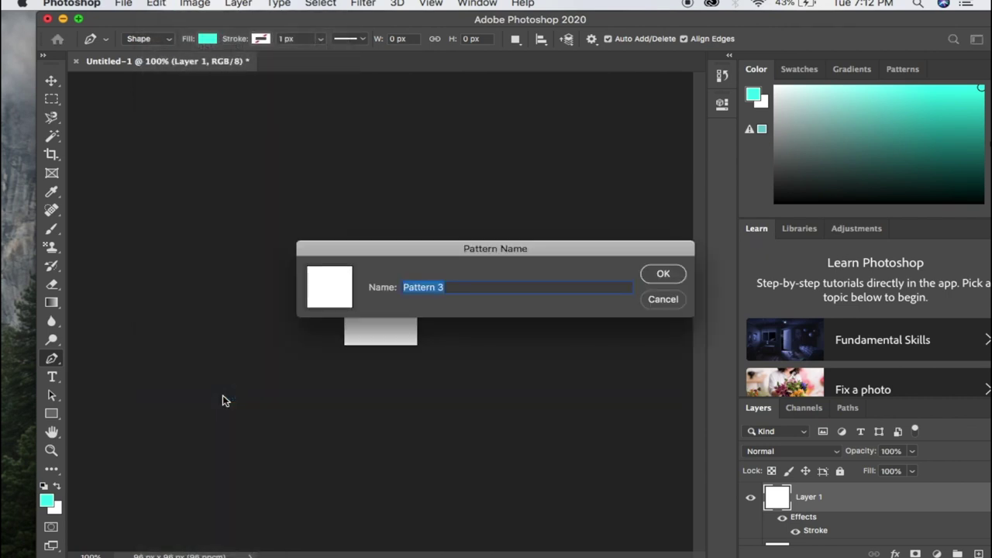
left_click(664, 275)
left_click(76, 61)
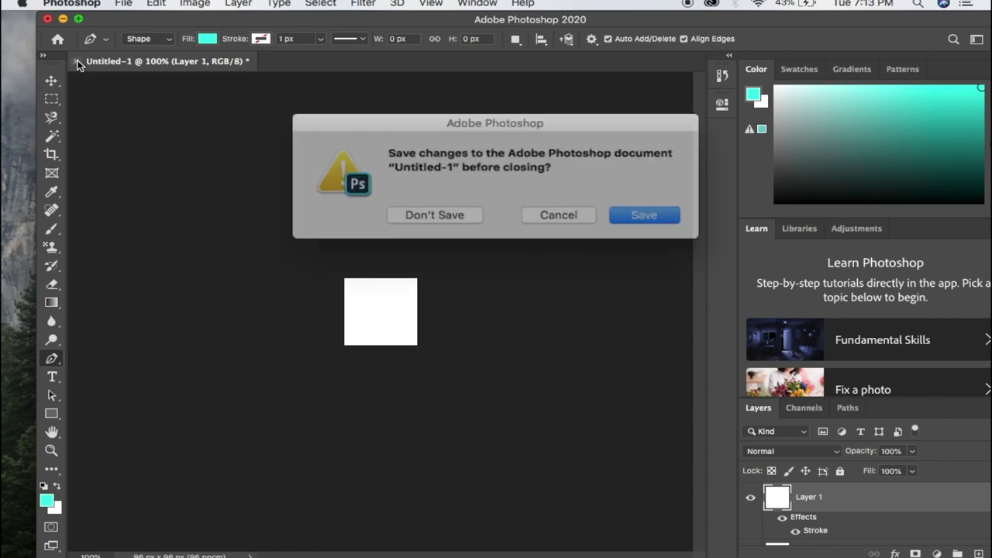
left_click(445, 211)
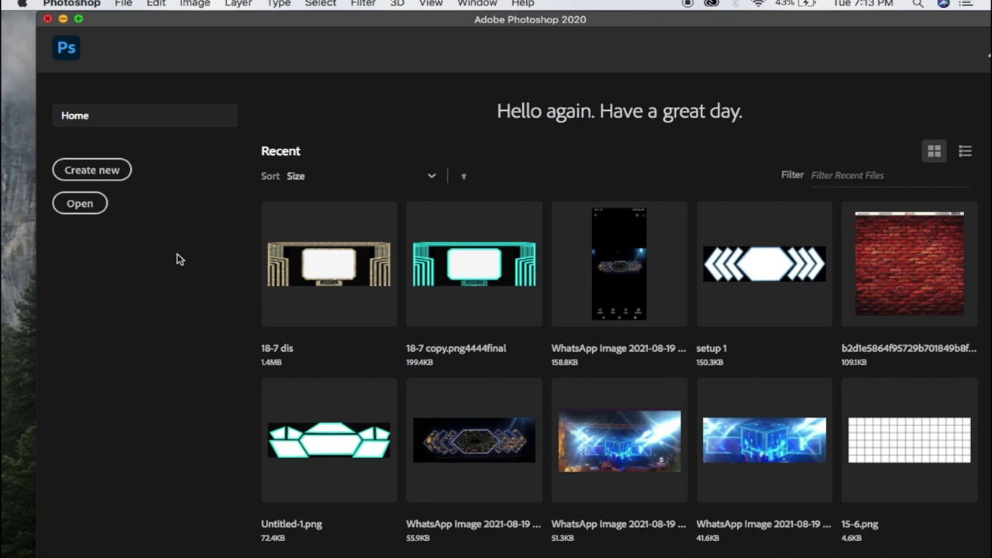
Create a new document 960 pixels wide and 480 pixels high, keeping 96 pixels/centimeter and a white background.
left_click(93, 172)
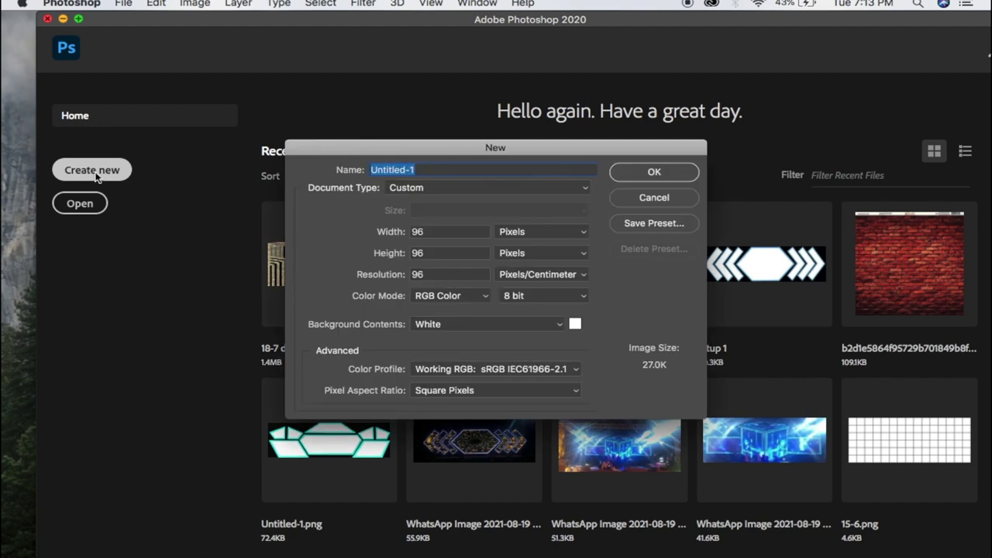
key("BackSpace")
type("960")
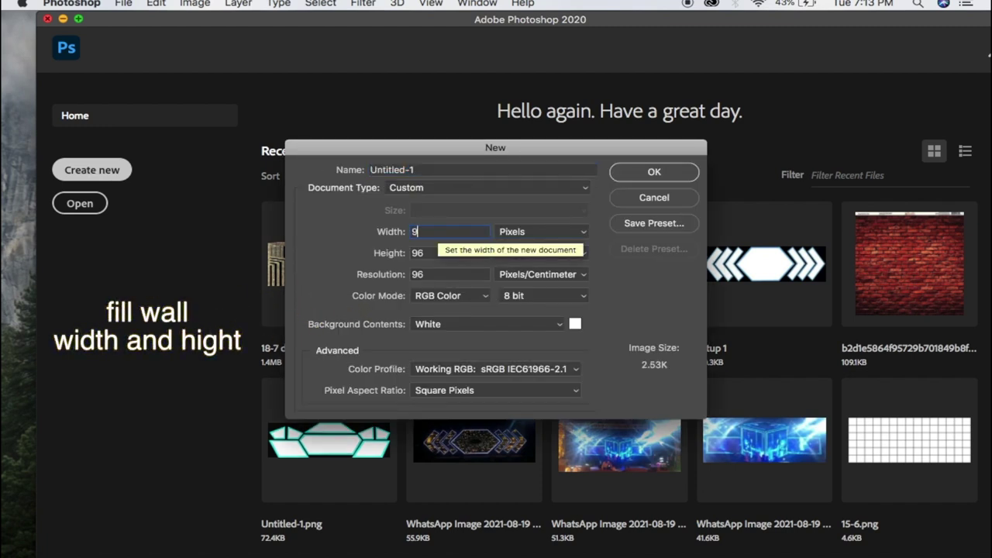
double_click(431, 252)
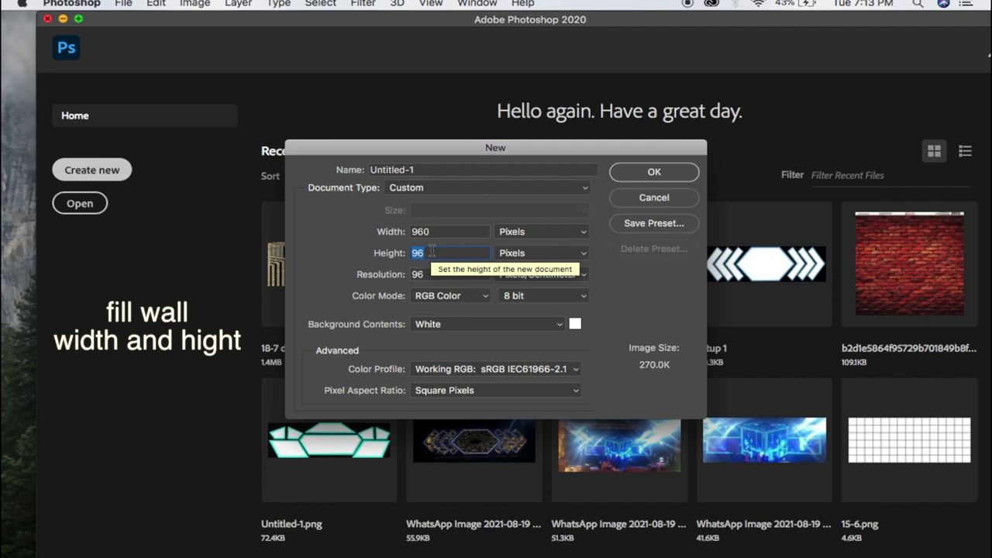
type("480")
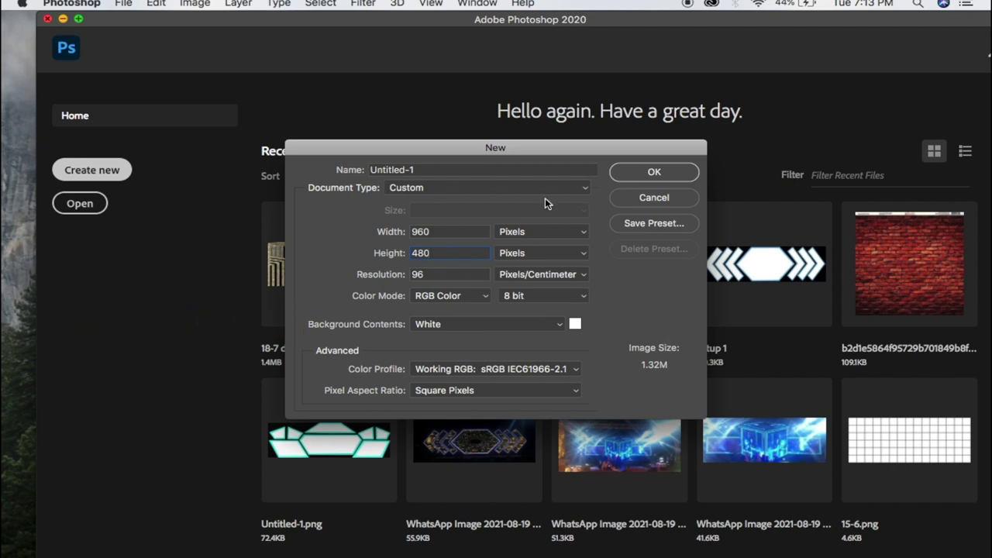
double_click(434, 253)
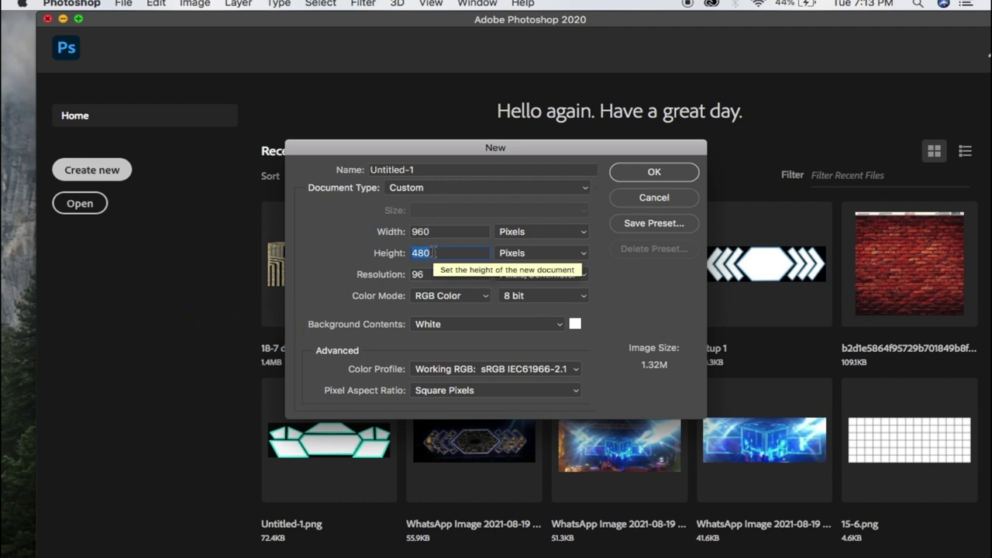
left_click(434, 253)
left_click(655, 170)
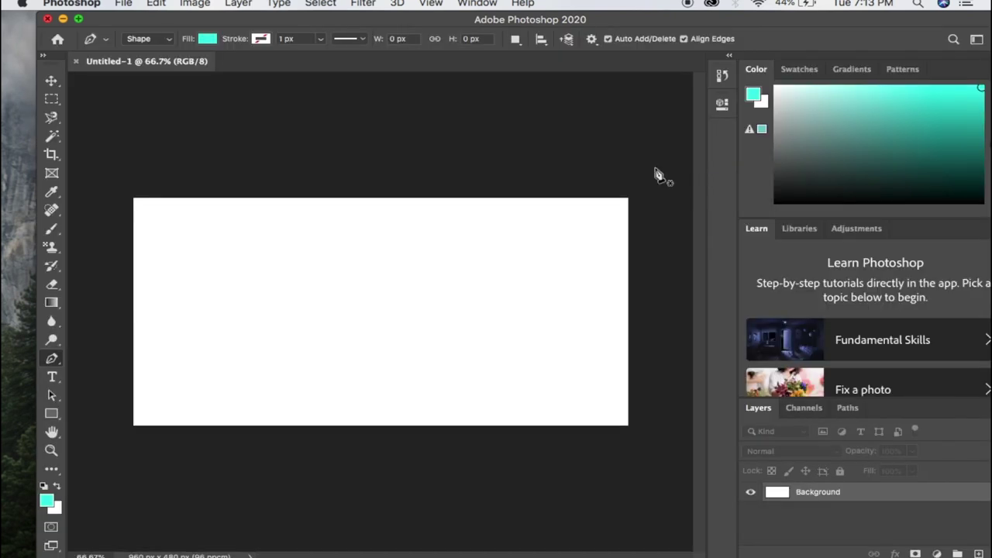
Duplicate the Background layer and apply a Pattern Overlay to the copy using the 96 by 96 pixel Pattern 3.
key("super+shift+alt+n")
right_click(811, 496)
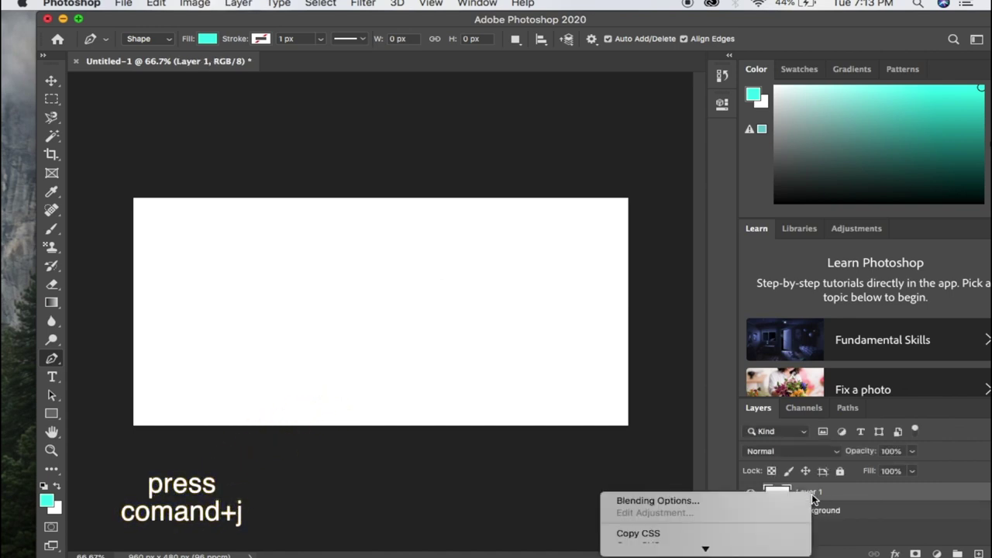
left_click(765, 498)
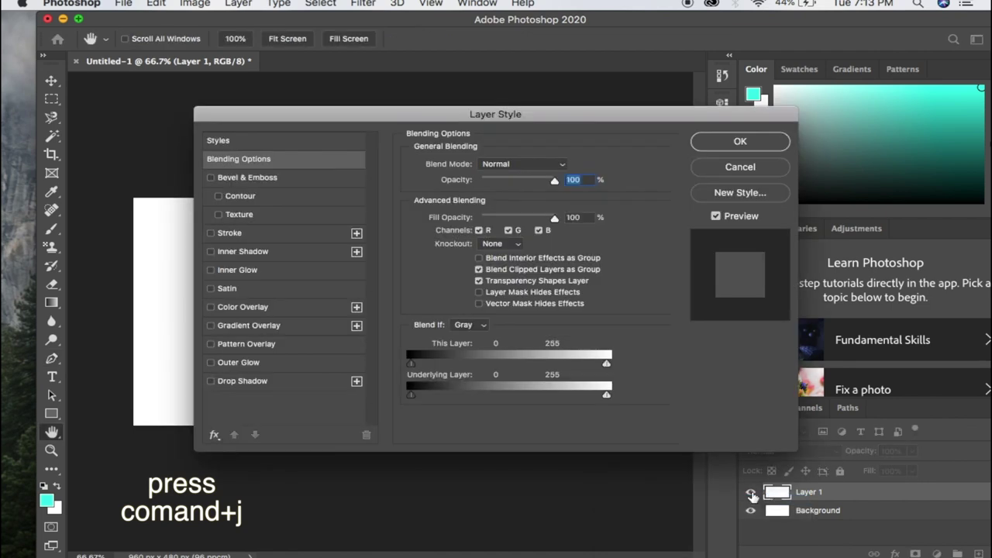
left_click(294, 344)
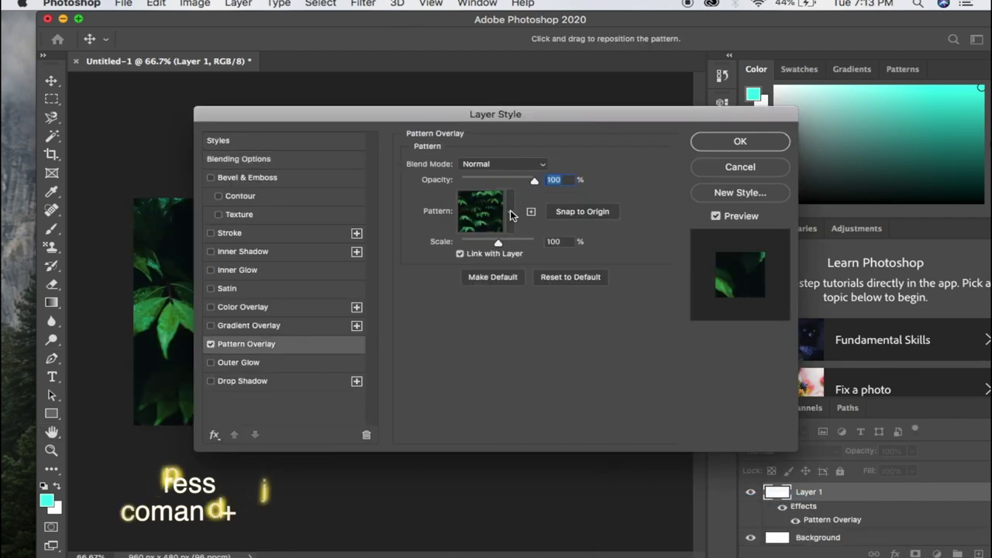
left_click(510, 211)
left_click(454, 314)
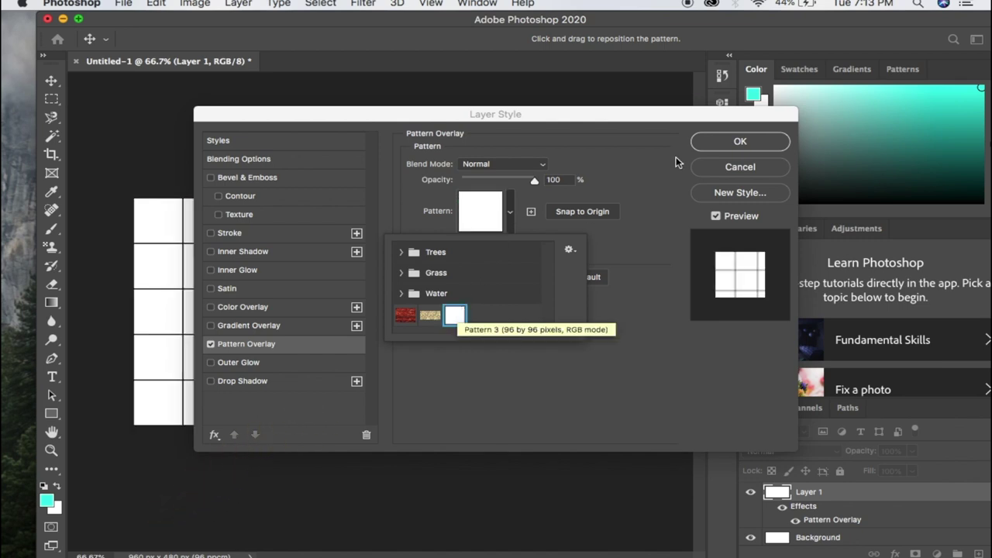
left_click(720, 145)
left_click(721, 145)
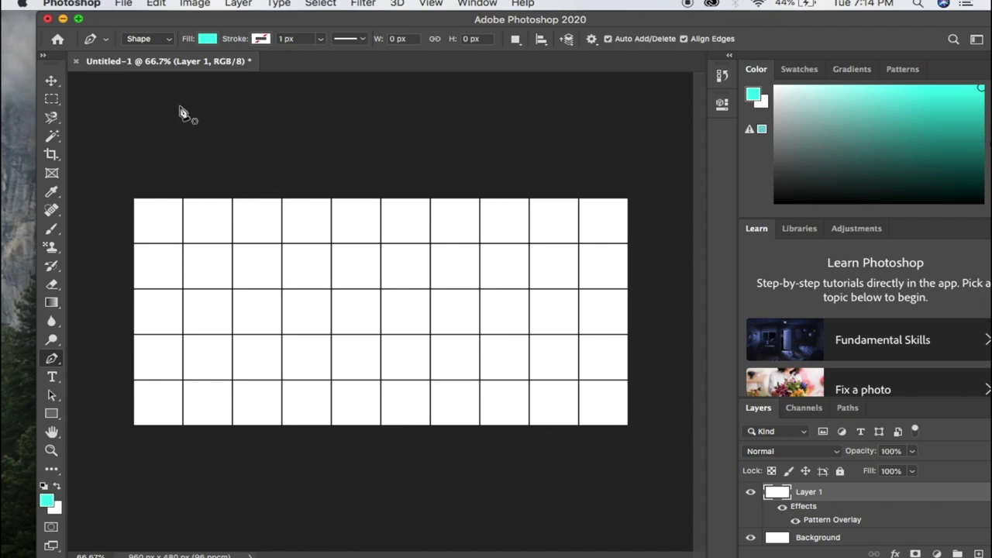
Save the grid on the computer's Desktop as a PNG with the large file size option, and close the document.
left_click(155, 4)
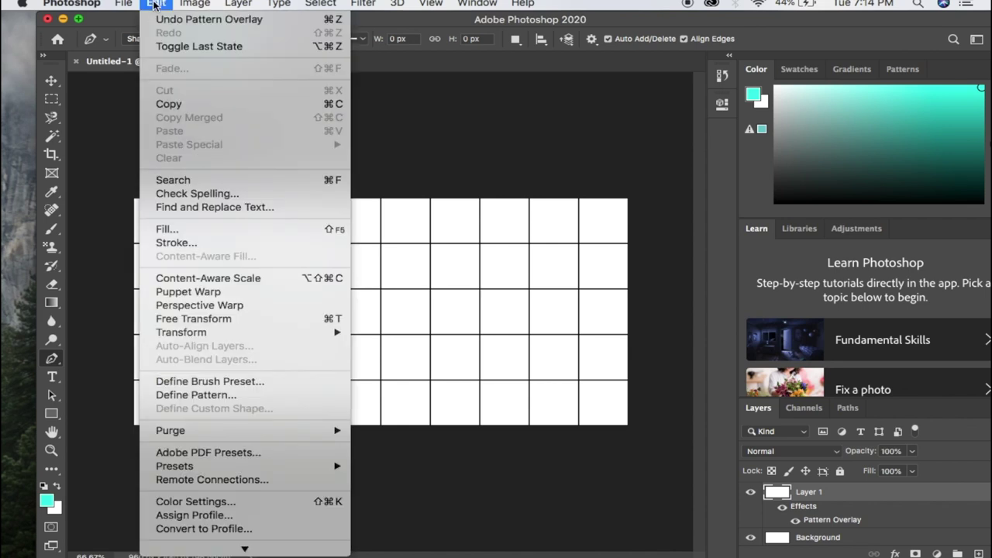
mouse_move(124, 5)
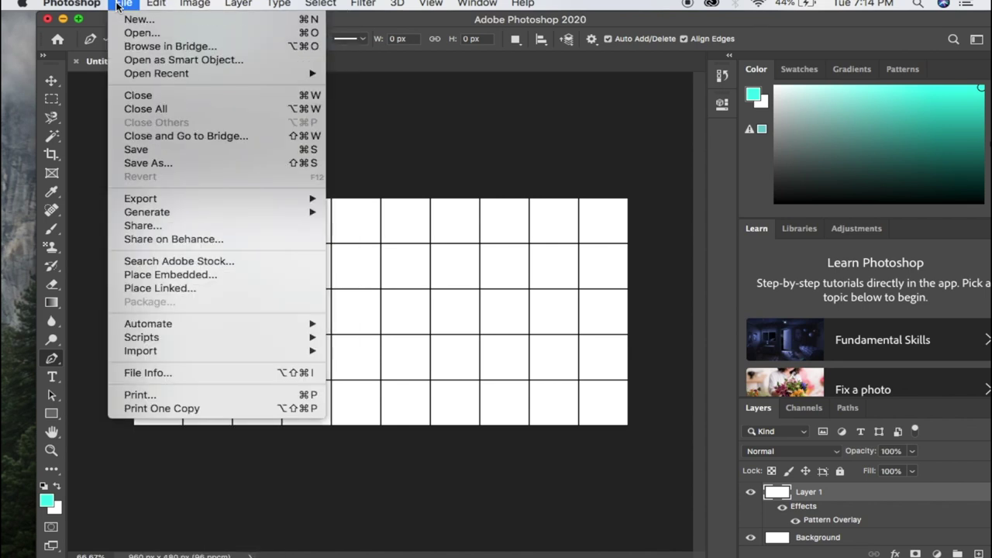
left_click(152, 164)
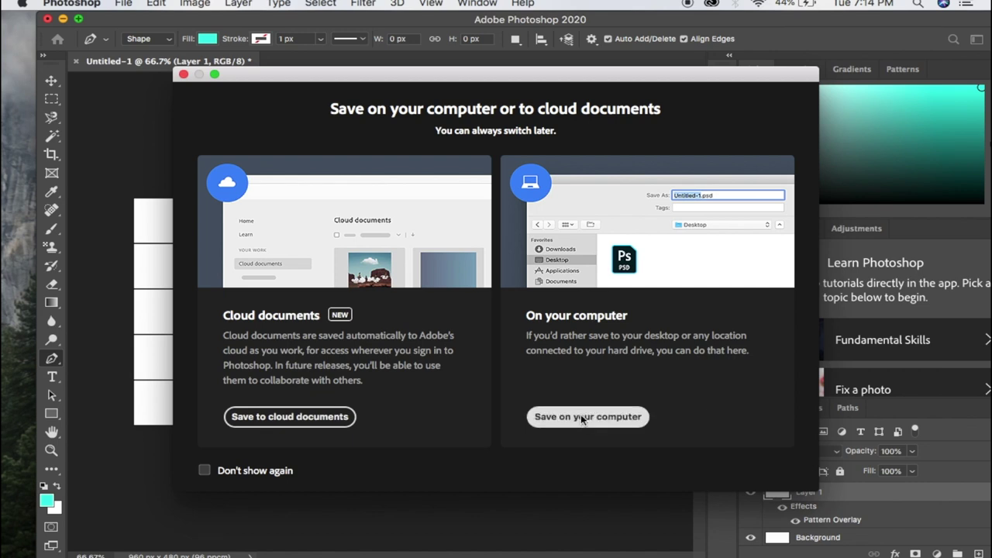
left_click(581, 416)
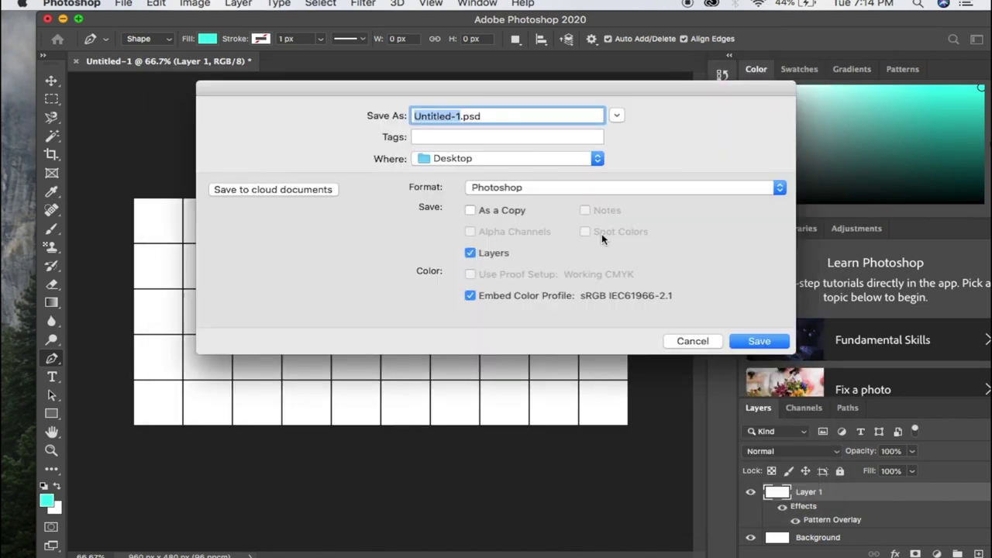
left_click(519, 191)
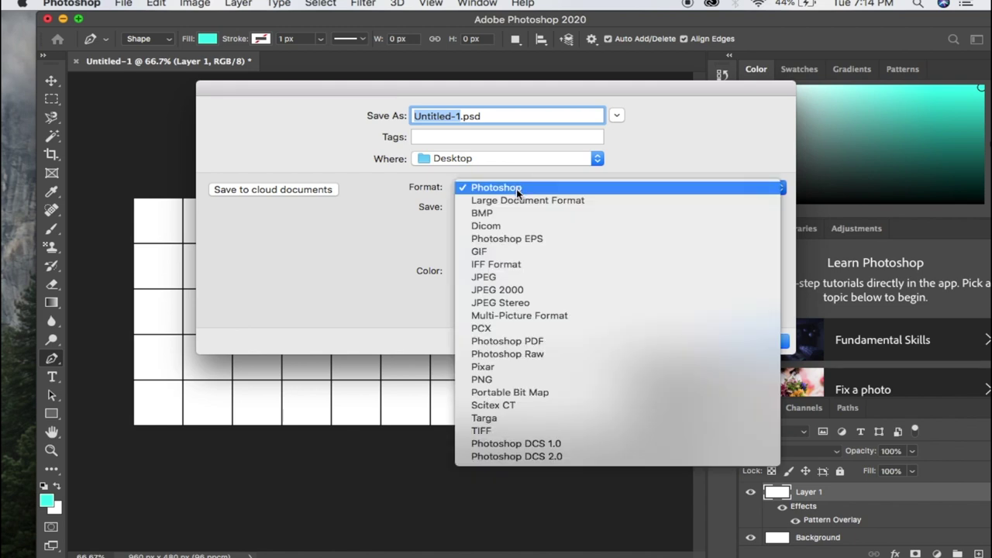
left_click(504, 379)
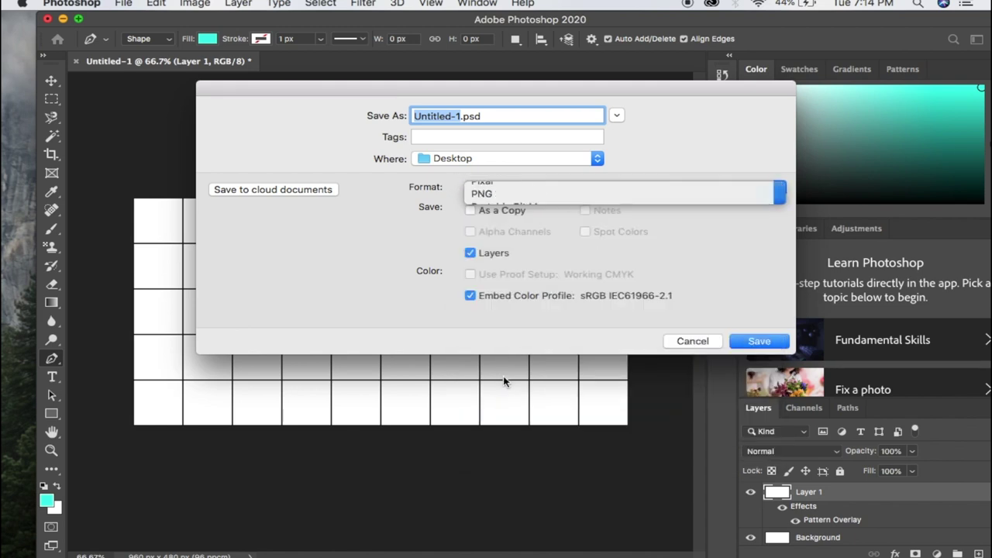
left_click(757, 342)
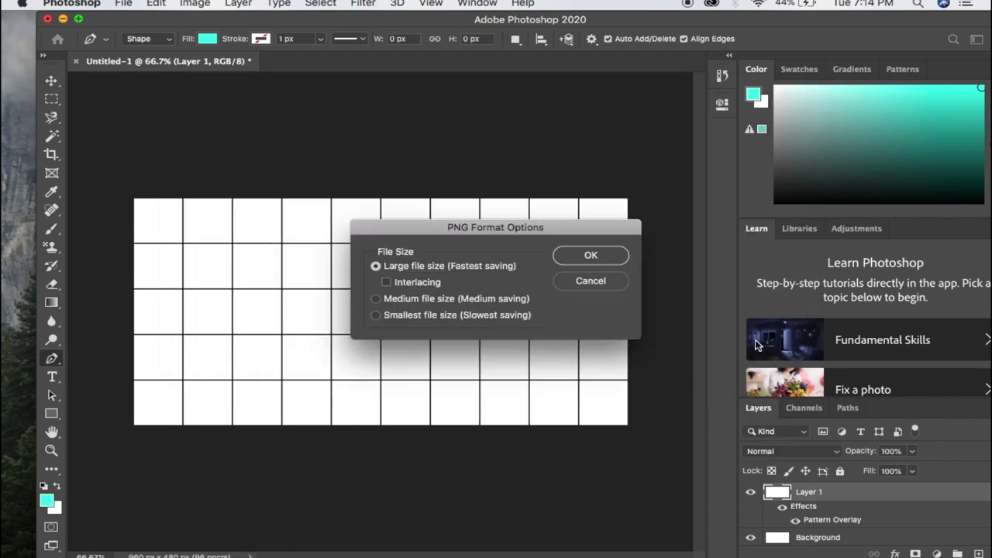
left_click(611, 261)
left_click(76, 62)
left_click(459, 210)
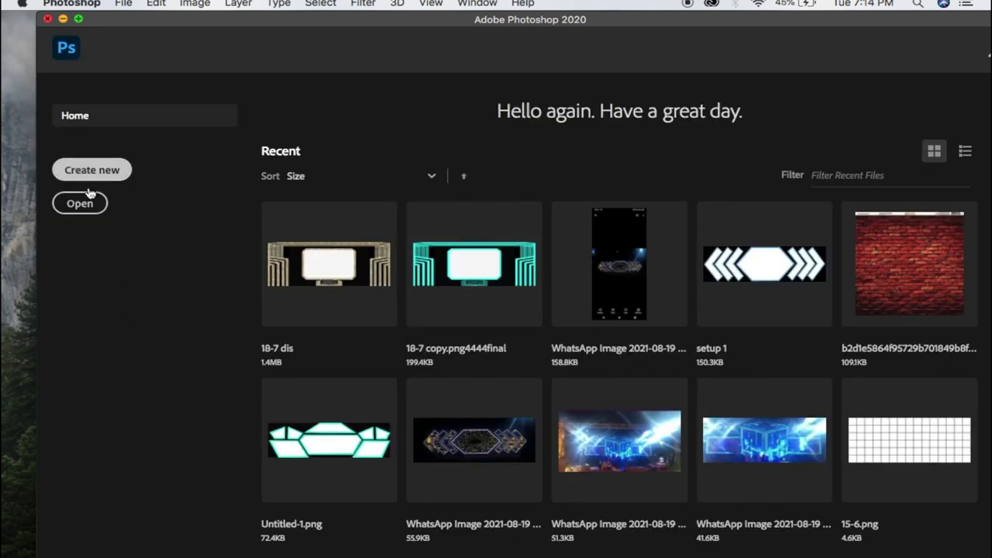
Open the grid image 10-5.png from the Desktop.
left_click(80, 204)
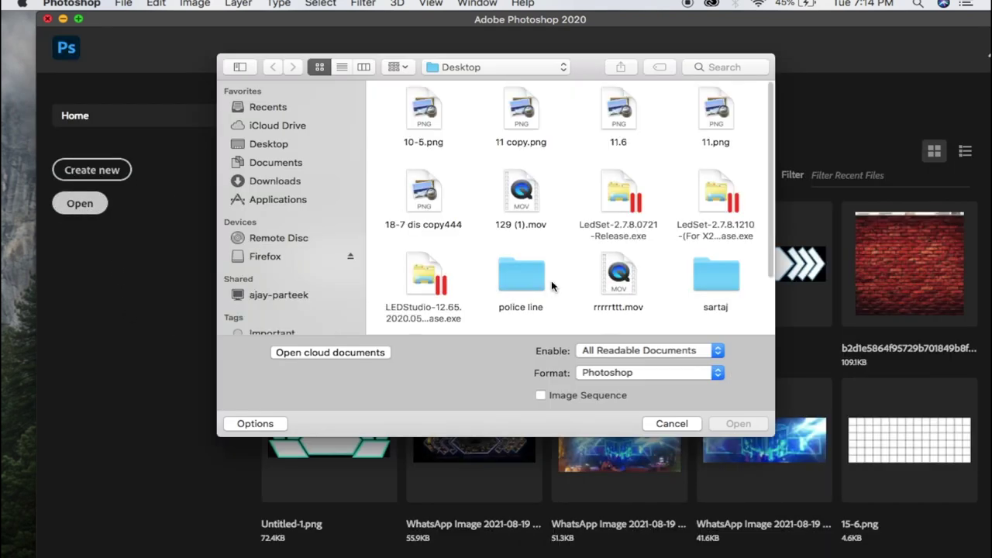
left_click(435, 112)
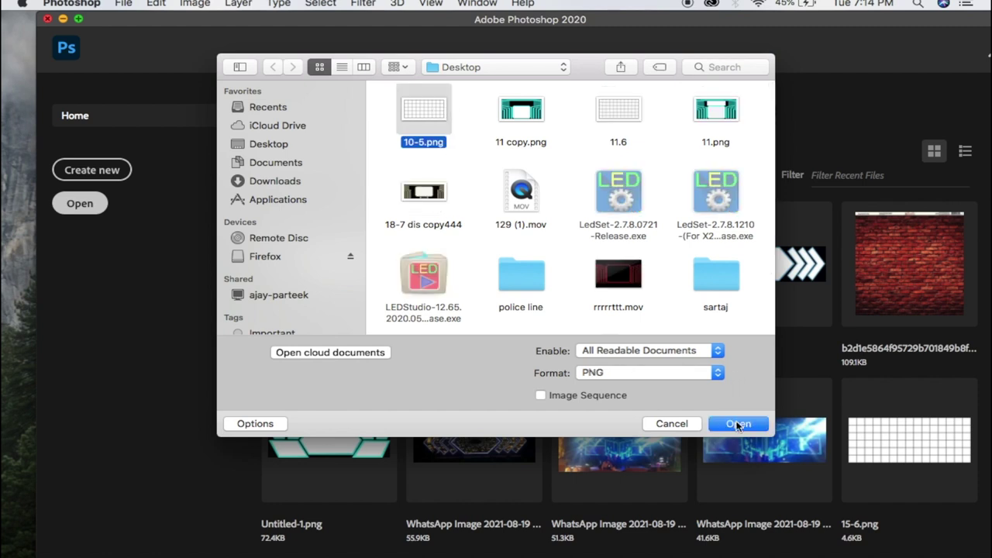
left_click(738, 424)
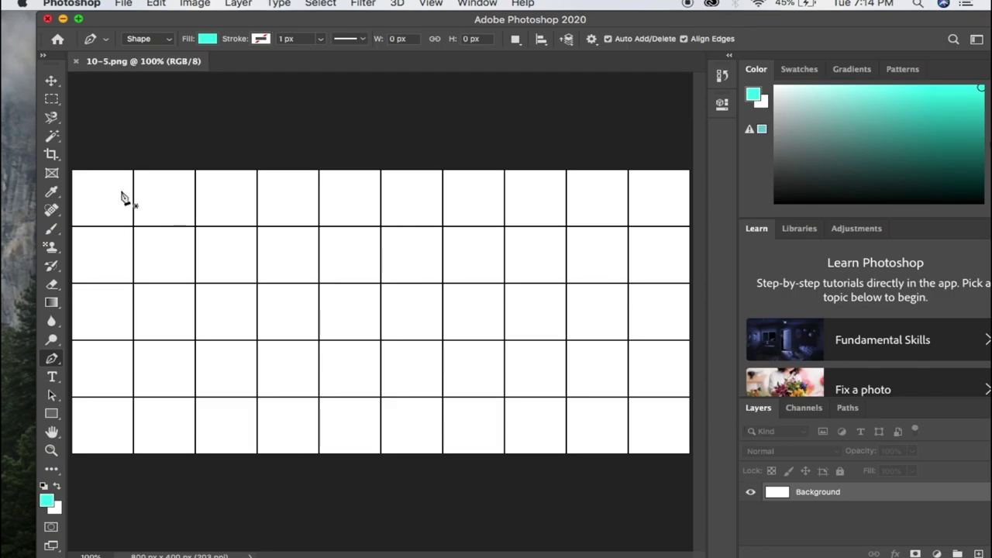
Select the lower four rows of the grid's two leftmost columns with the Magic Wand and fill them with magenta #f203fb.
left_click(52, 137)
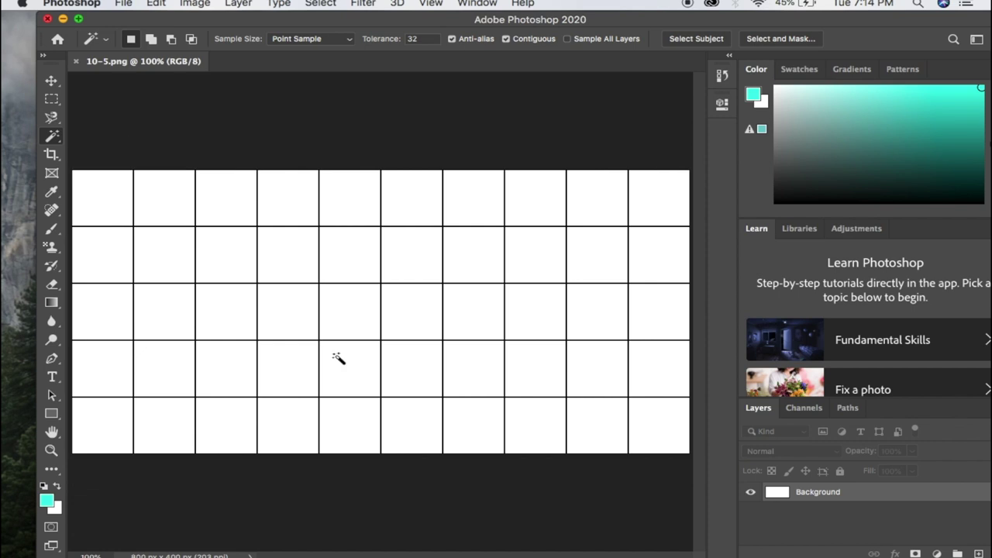
key("super+minus")
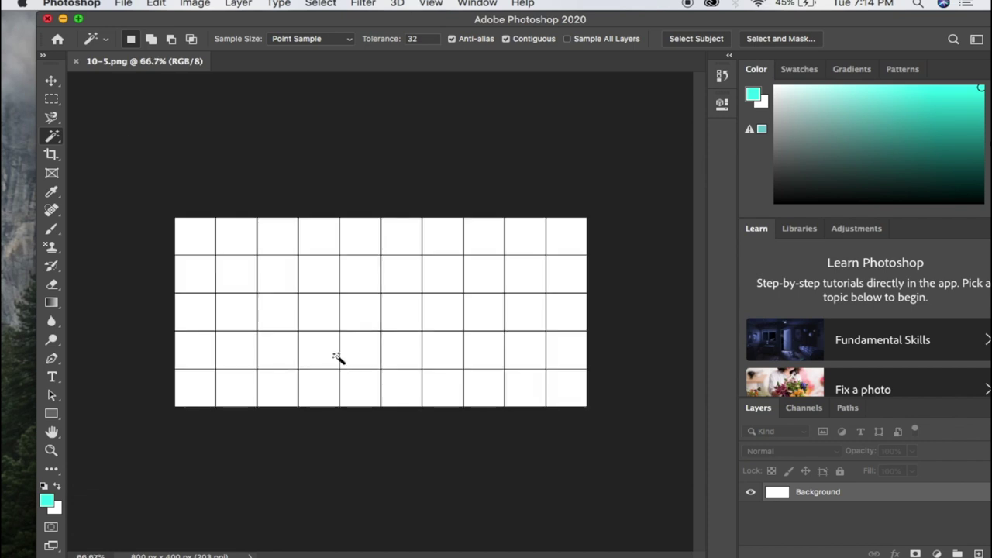
left_click(197, 398)
left_click(234, 394, "shift")
left_click(231, 349, "shift")
left_click(194, 349, "shift")
left_click(200, 320, "shift")
left_click(226, 317, "shift")
left_click(235, 281, "shift")
left_click(199, 283, "shift")
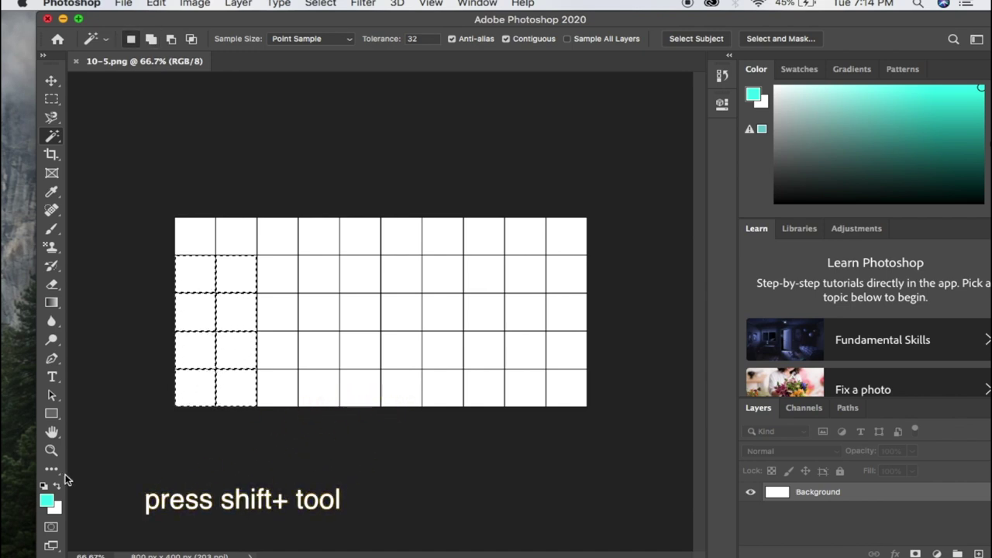
left_click(46, 501)
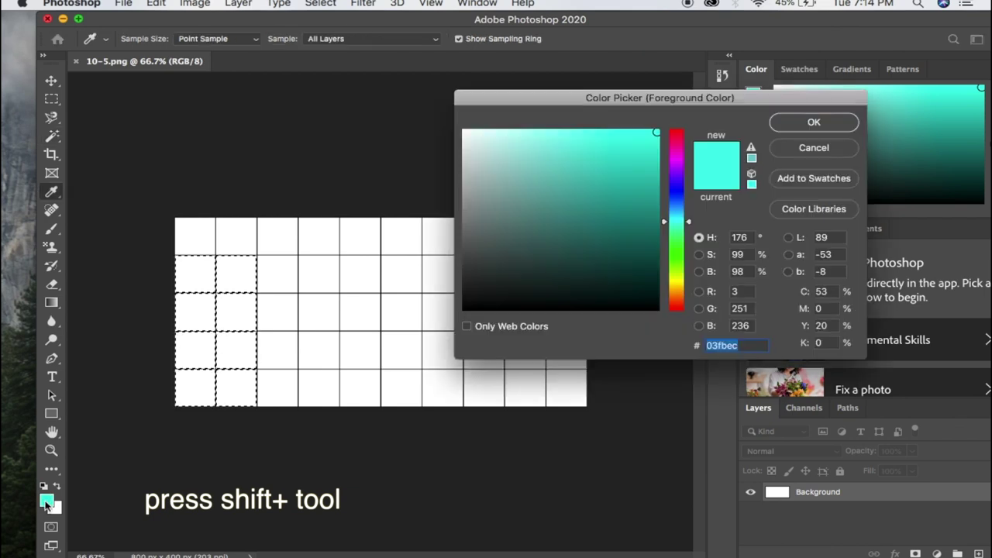
left_click(675, 160)
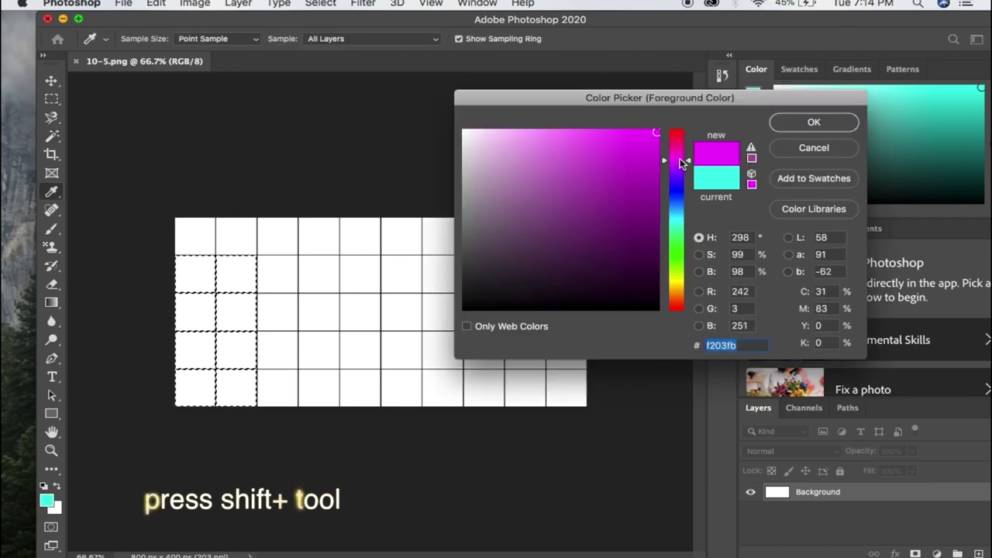
left_click(814, 124)
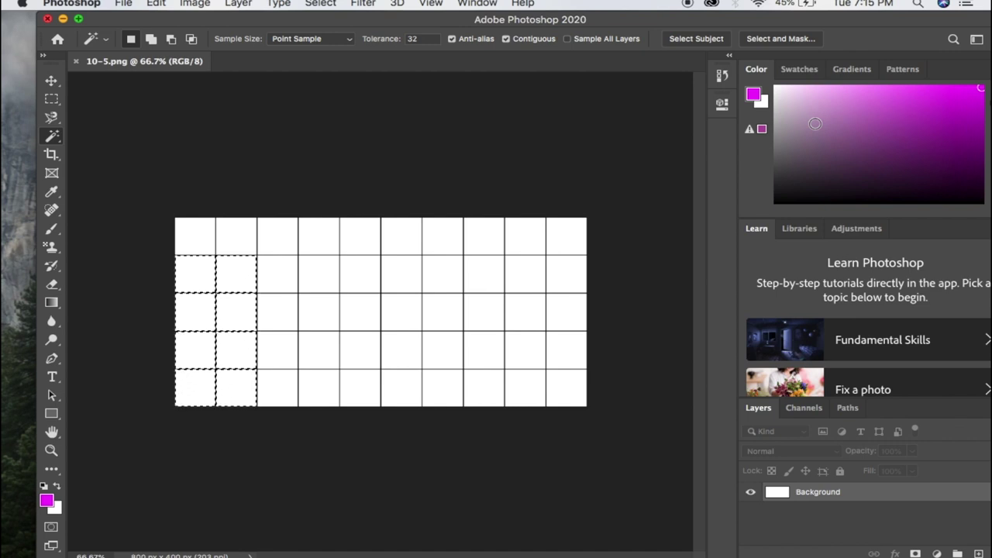
key("alt+BackSpace")
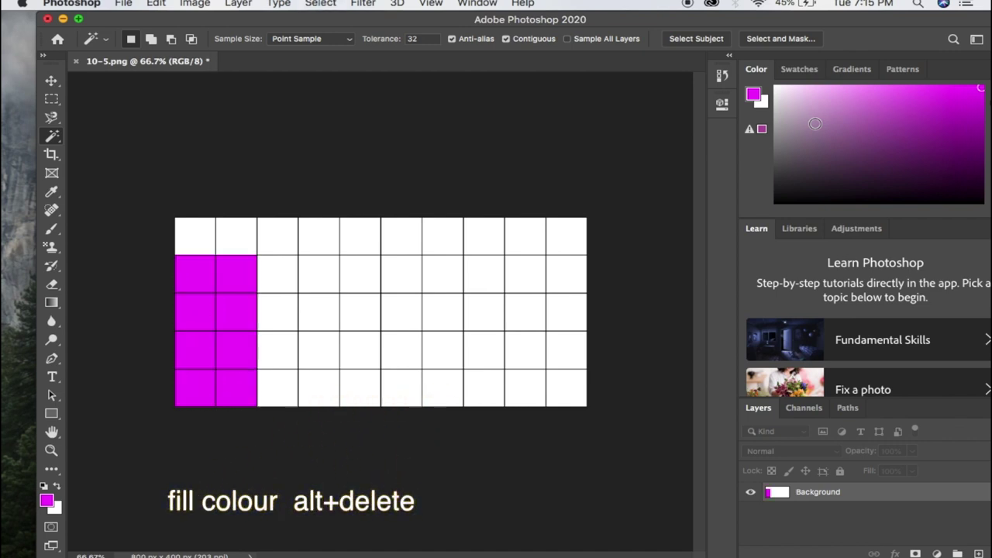
Fill the lower four rows of the grid's two rightmost columns with the same magenta and clear the selection.
left_click(559, 397)
left_click(571, 353, "shift")
left_click(571, 310, "shift")
left_click(534, 312, "shift")
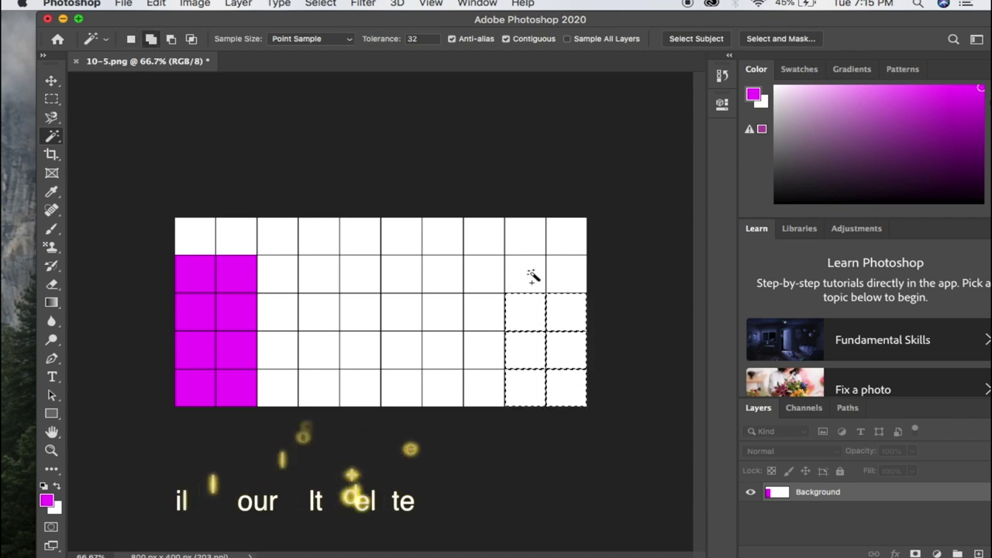
left_click(530, 274, "shift")
left_click(560, 275, "shift")
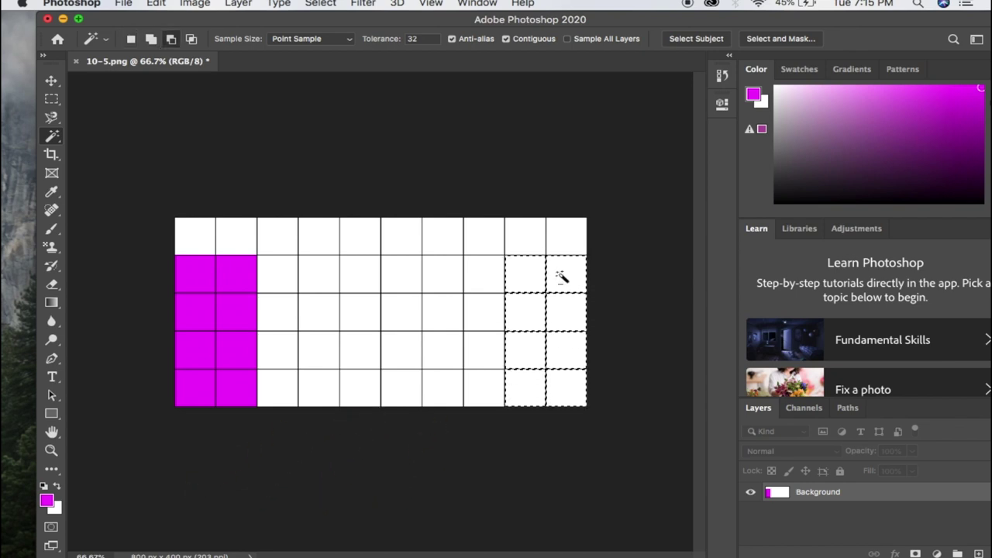
key("alt+BackSpace")
key("super+d")
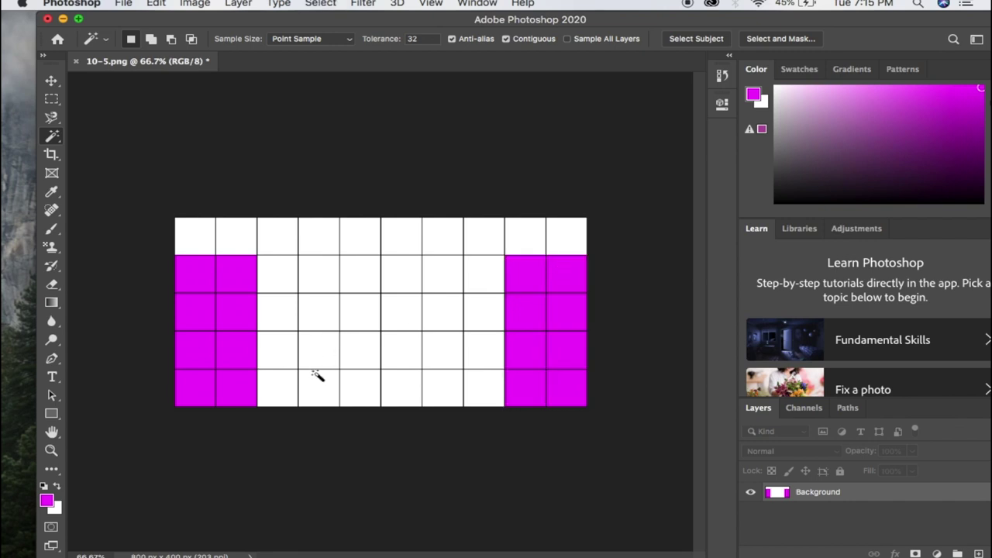
Select the upper four rows of the six middle columns, fill them with blue #0309fb and clear the selection.
left_click(276, 354)
left_click(319, 354, "shift")
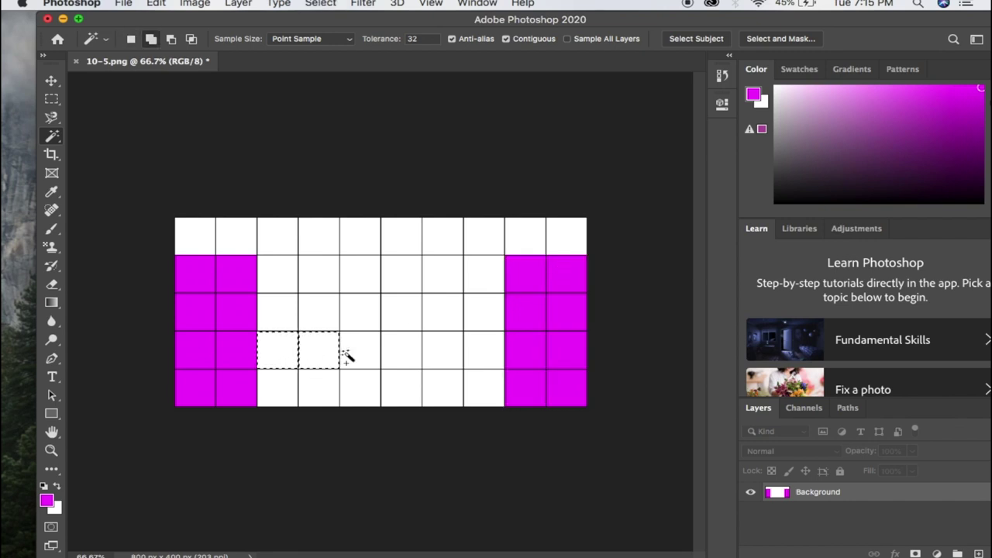
left_click(395, 356, "shift")
left_click(435, 356, "shift")
left_click(479, 353, "shift")
left_click(482, 325, "shift")
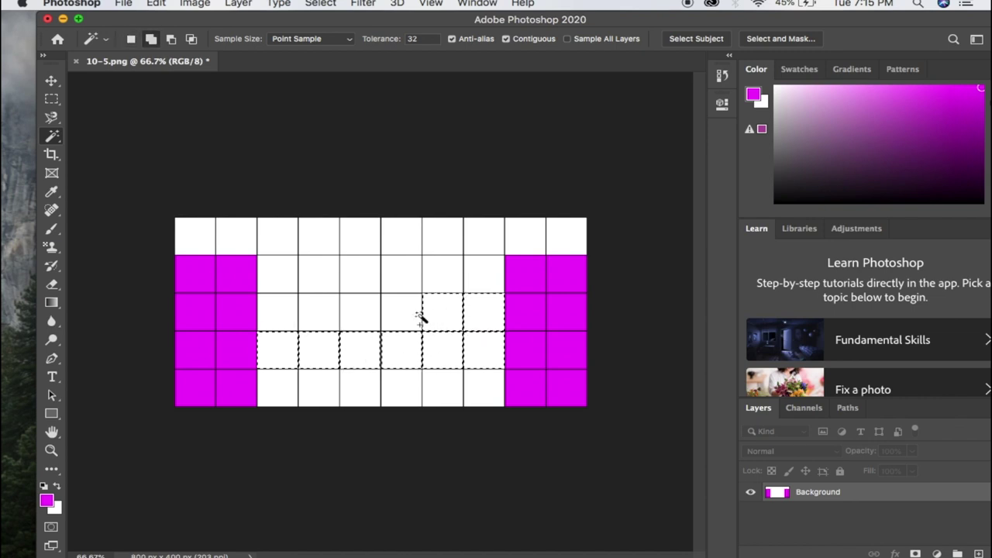
left_click(373, 317, "shift")
left_click(323, 317, "shift")
left_click(277, 317, "shift")
left_click(280, 284, "shift")
left_click(312, 281, "shift")
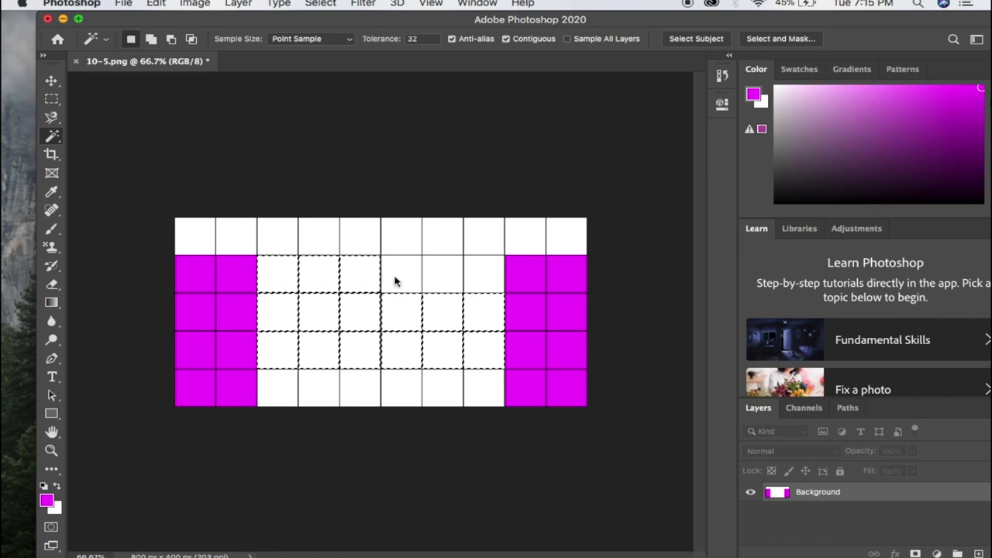
left_click(482, 284, "shift")
left_click(476, 234, "shift")
left_click(443, 238, "shift")
left_click(416, 242, "shift")
left_click(361, 241, "shift")
left_click(321, 239, "shift")
left_click(292, 242, "shift")
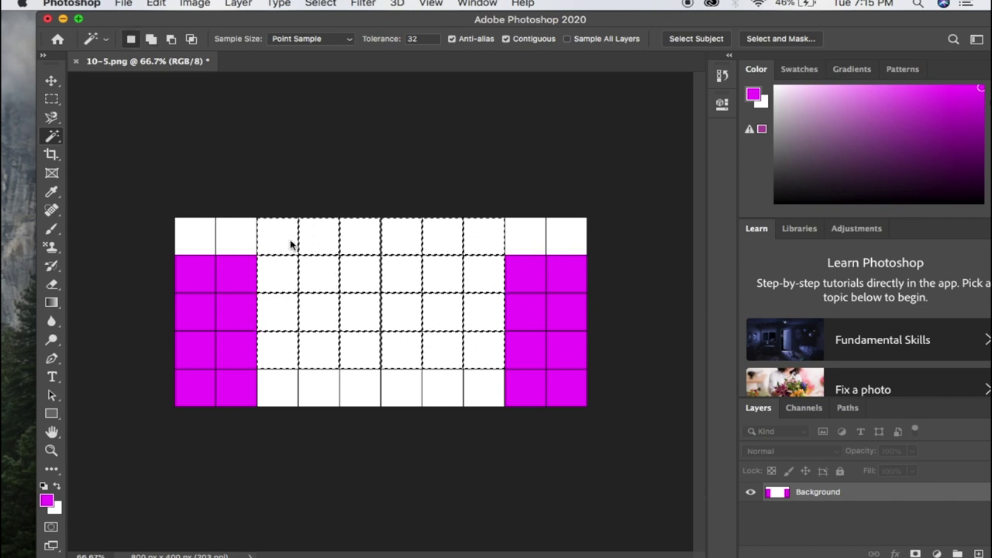
left_click(45, 501)
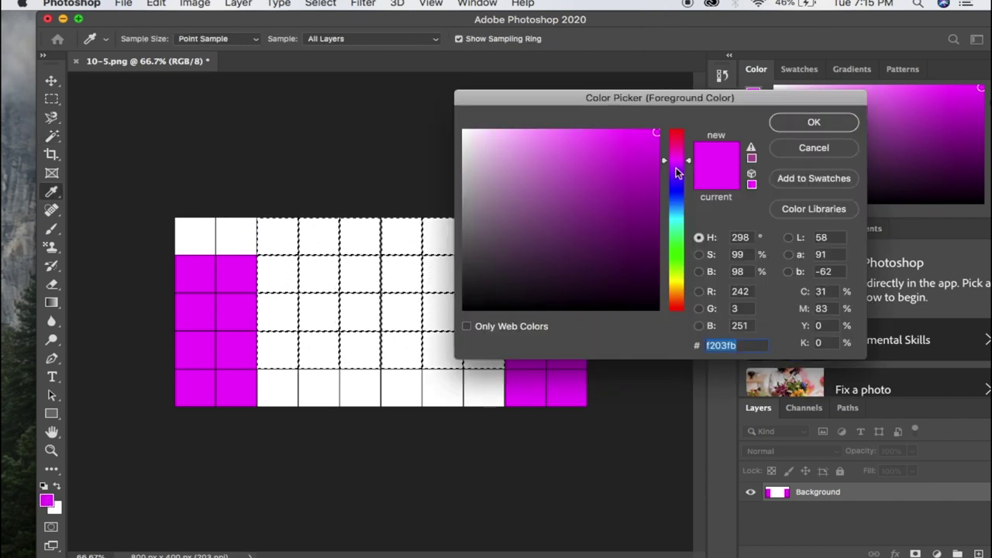
left_click(676, 195)
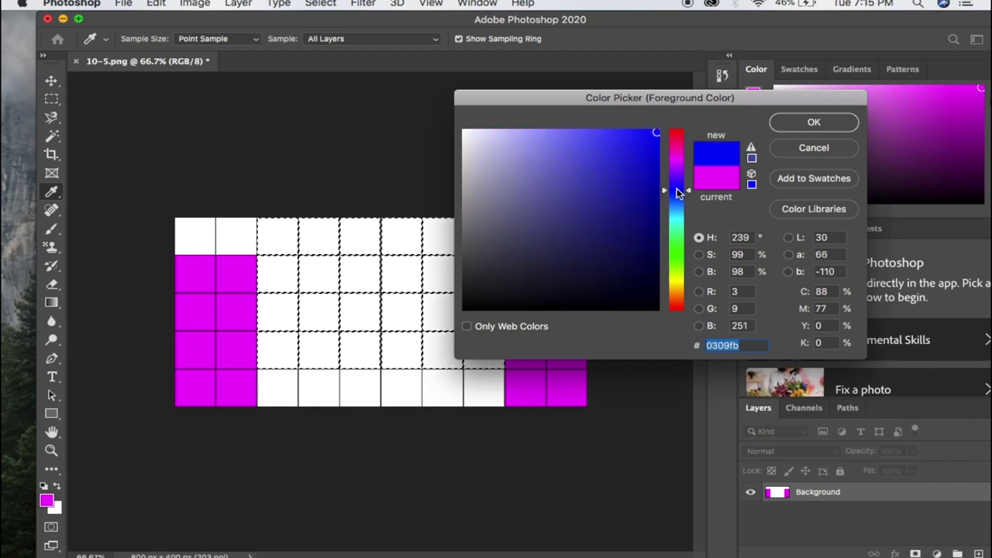
left_click(813, 121)
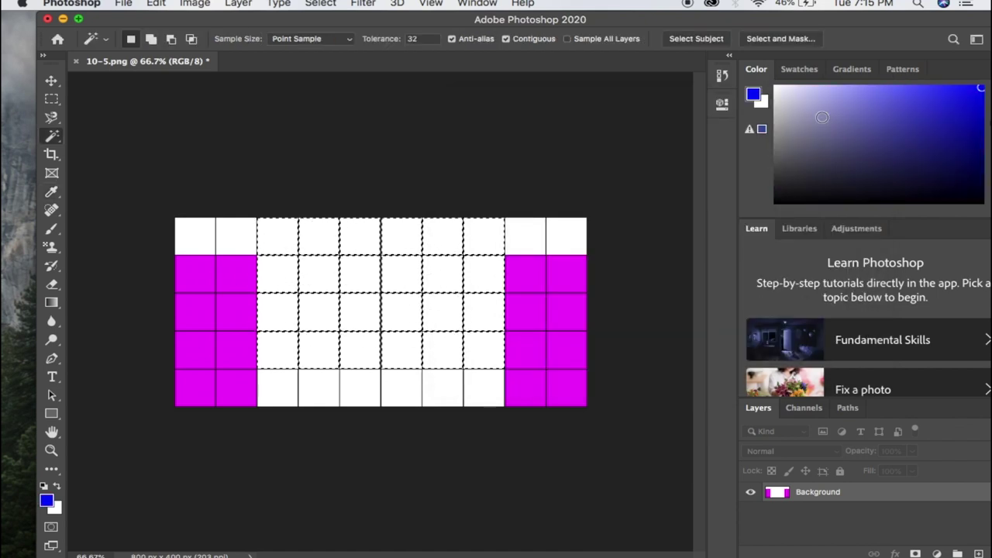
key("alt+BackSpace")
key("super+d")
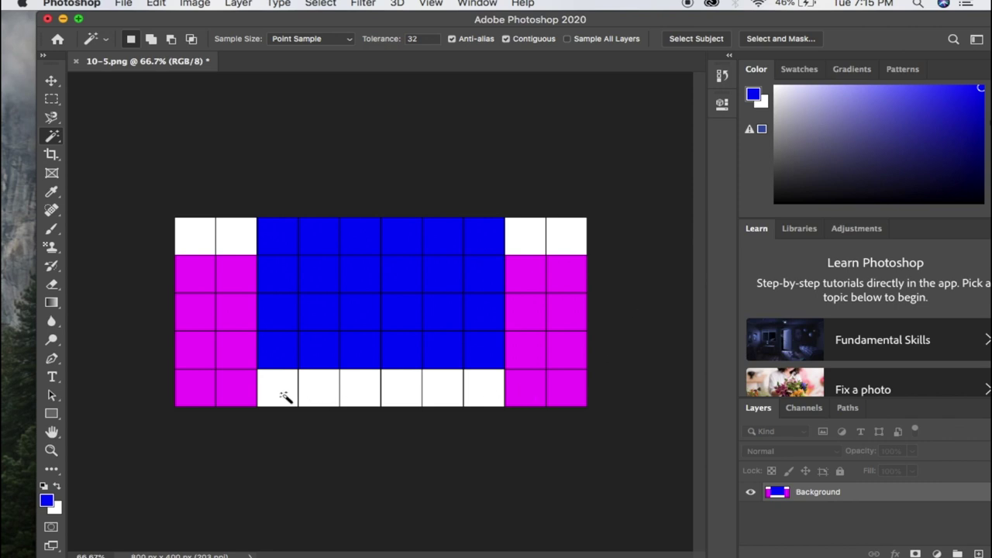
Fill the six remaining white cells of the grid's bottom row with bright green and clear the selection.
left_click(314, 392, "shift")
left_click(355, 392, "shift")
left_click(401, 392, "shift")
left_click(438, 393, "shift")
left_click(474, 394, "shift")
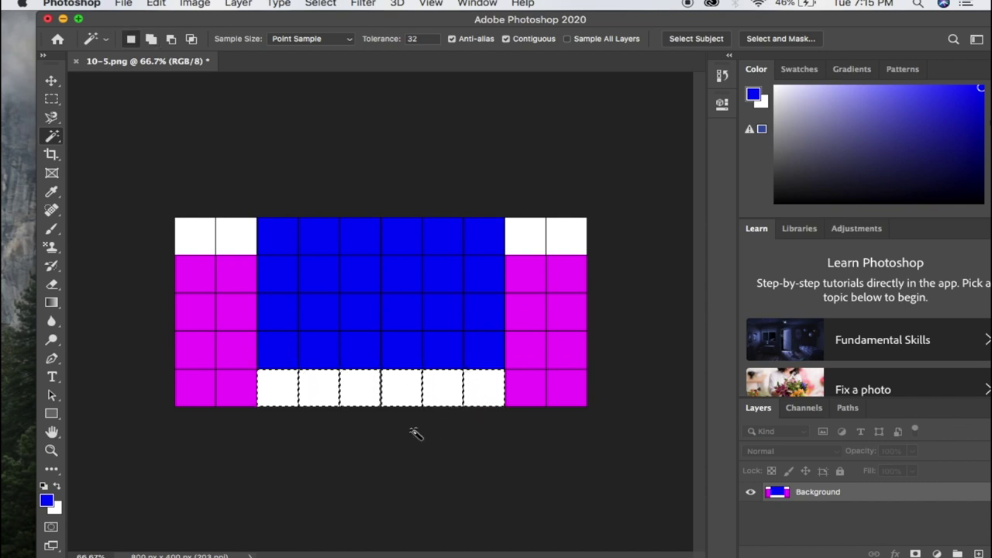
left_click(47, 501)
left_click_drag(673, 243, 675, 256)
left_click(815, 123)
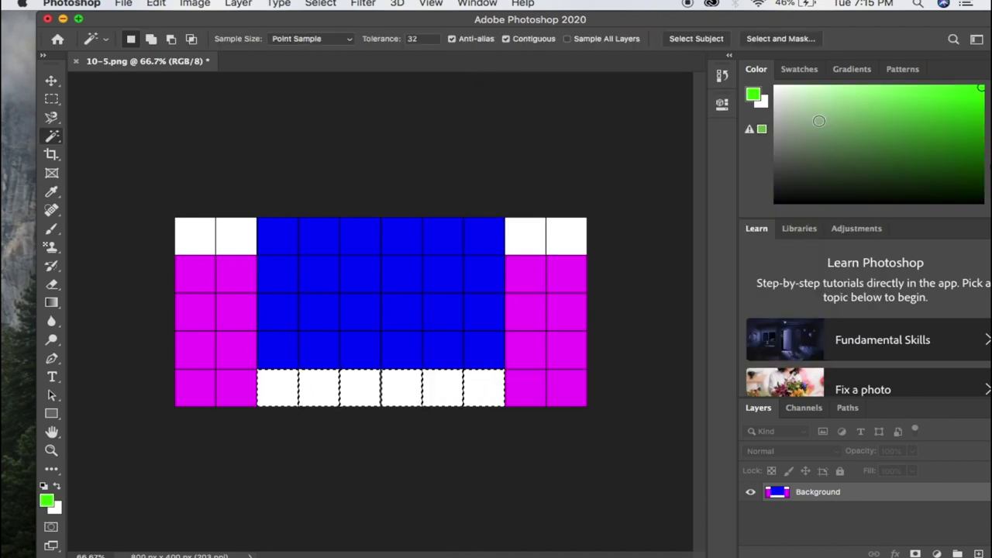
key("alt+BackSpace")
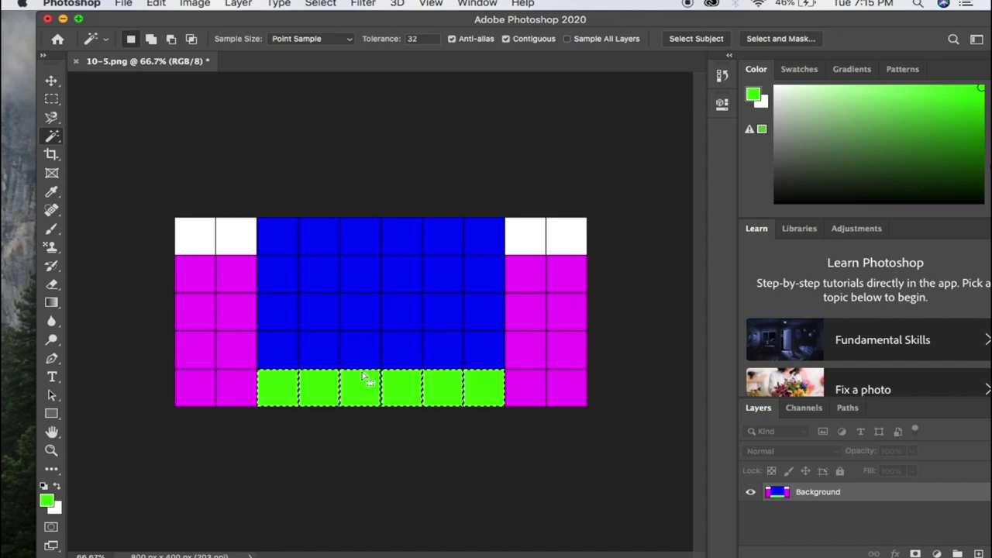
key("super+d")
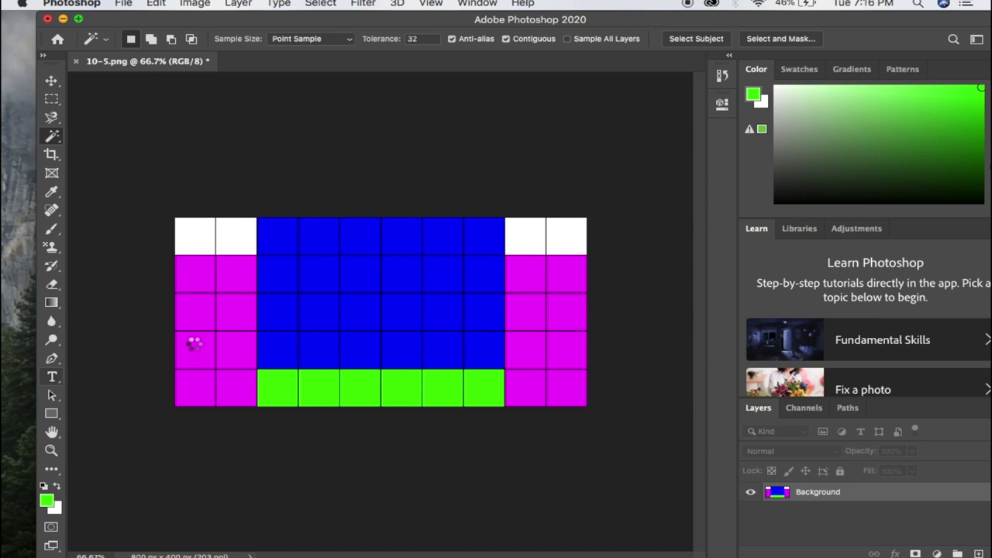
Add the text label "wings" across the left magenta block at about mid-height.
key("t")
left_click(193, 331)
left_click(293, 328)
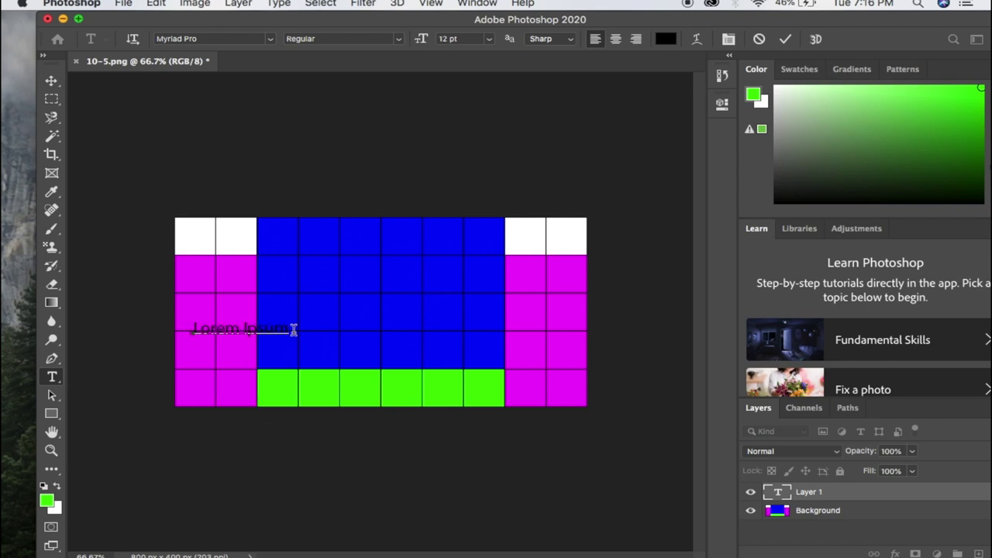
key("BackSpace")
key("BackSpace")
key("BackSpace")
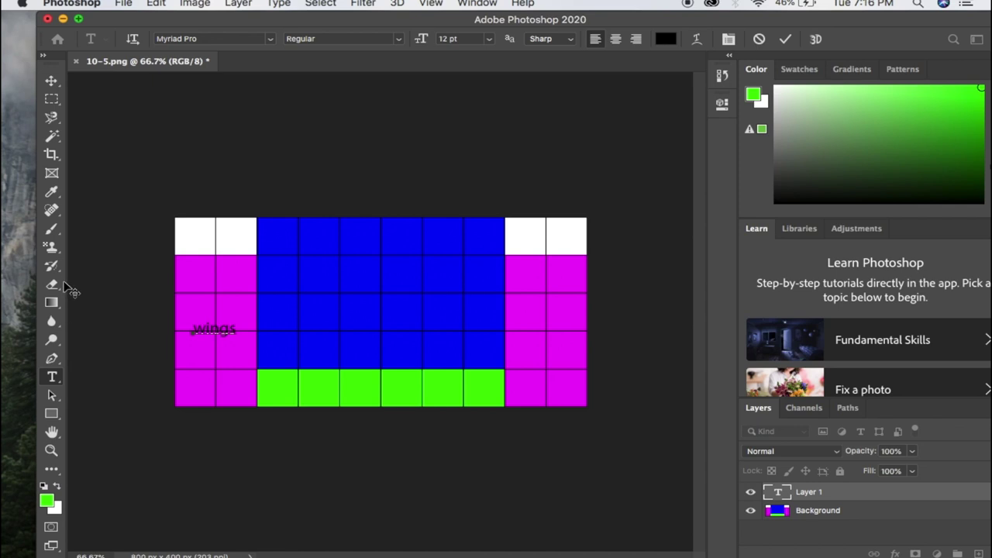
left_click(51, 80)
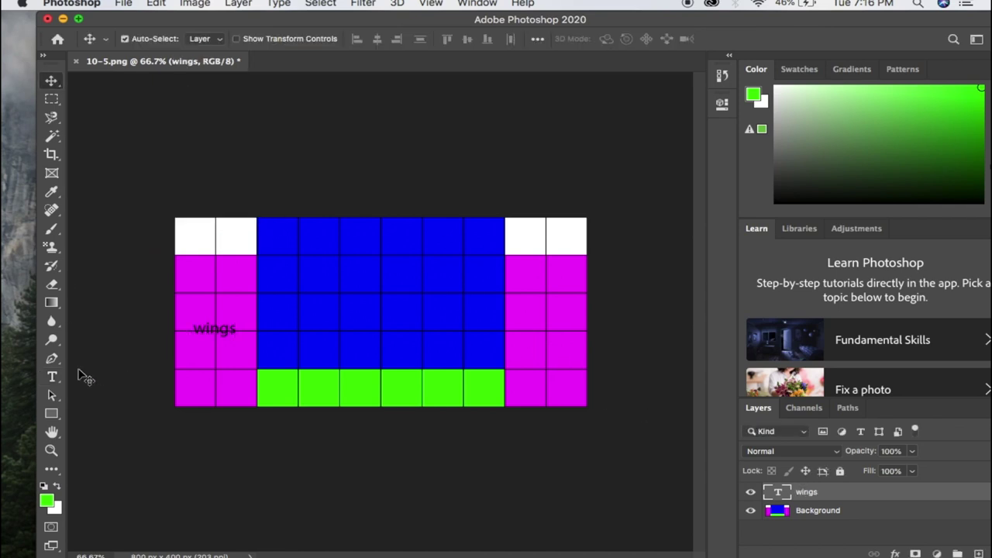
Add a second "wings" text label on the right magenta block, level with the first label.
left_click(52, 377)
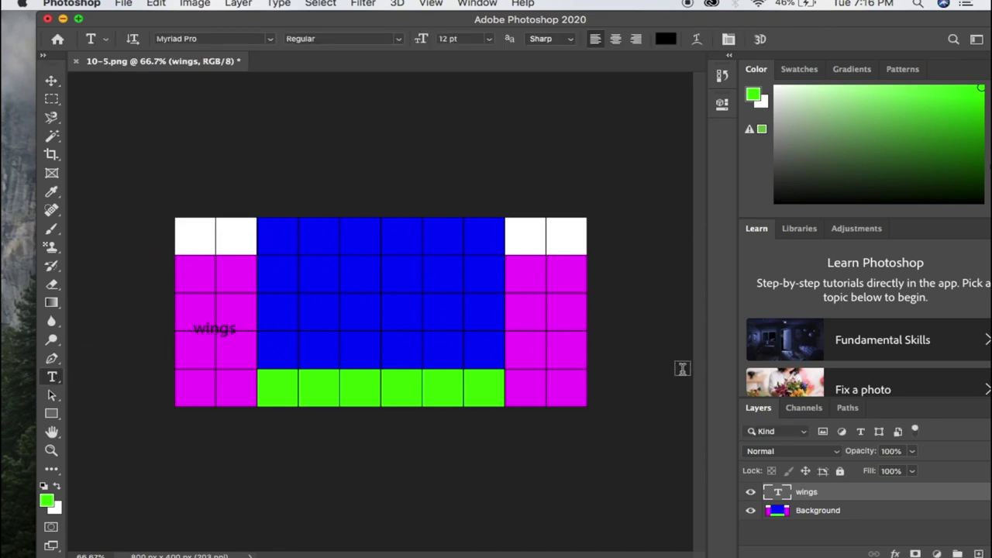
left_click(523, 330)
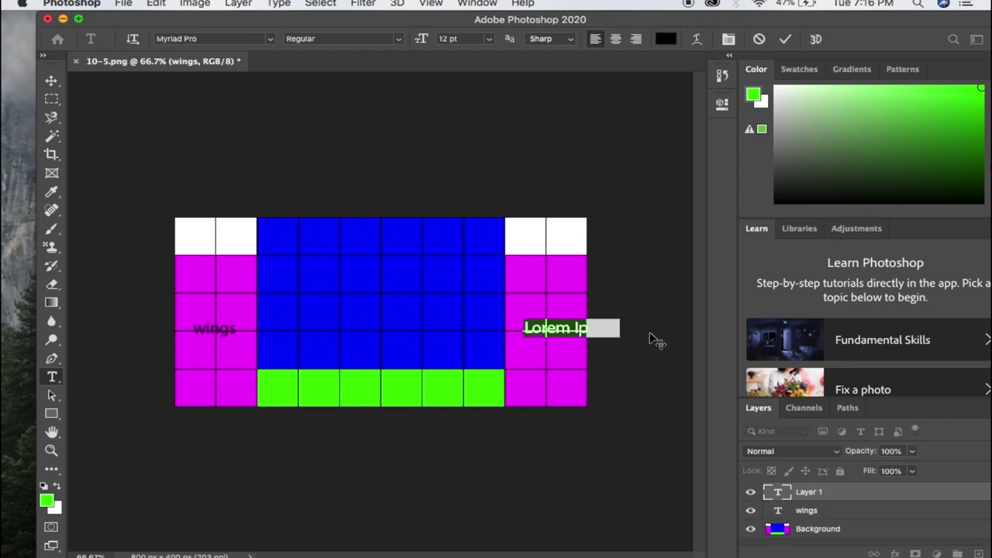
left_click(623, 327)
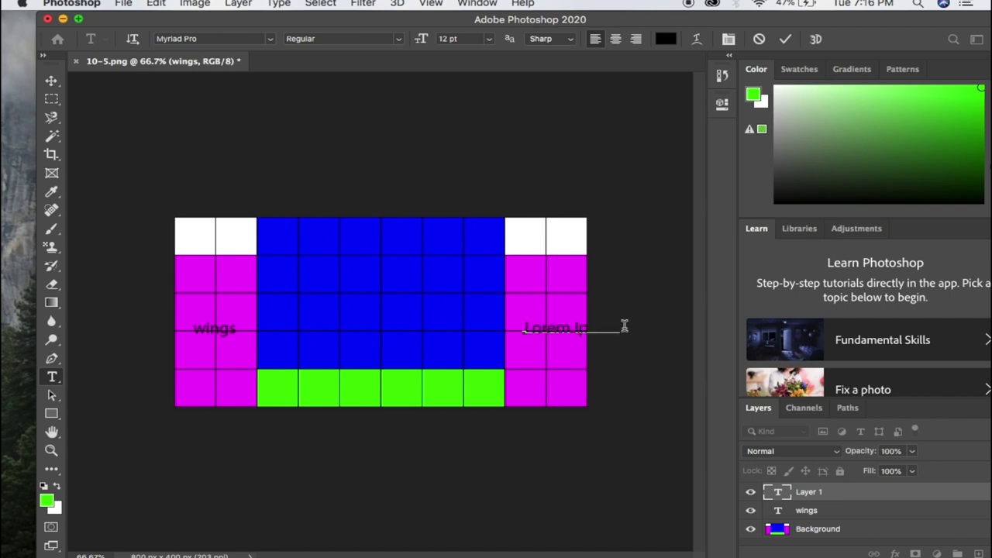
key("BackSpace")
key("BackSpace")
key("BackSpace")
left_click(51, 80)
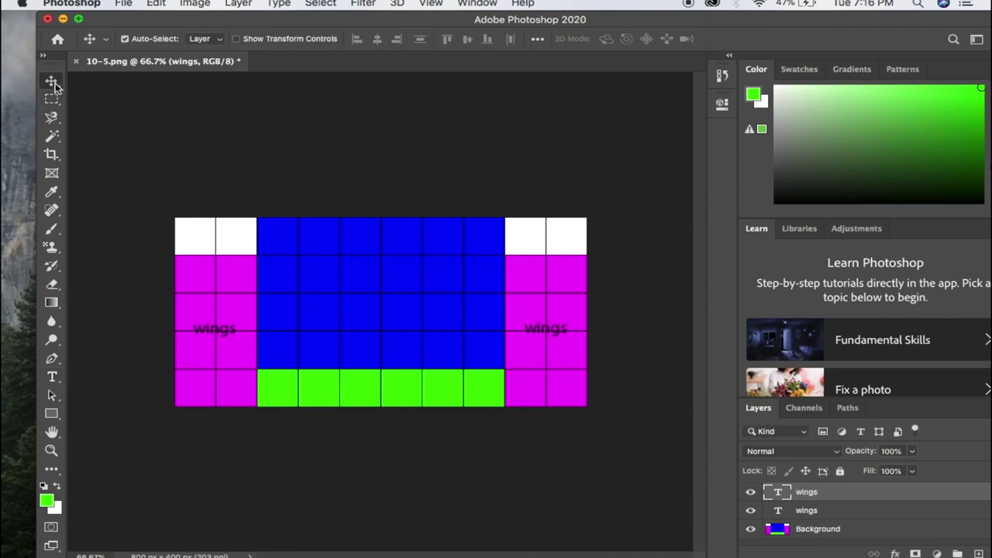
Add the text label "center" in the middle of the blue block.
left_click(52, 377)
left_click(341, 295)
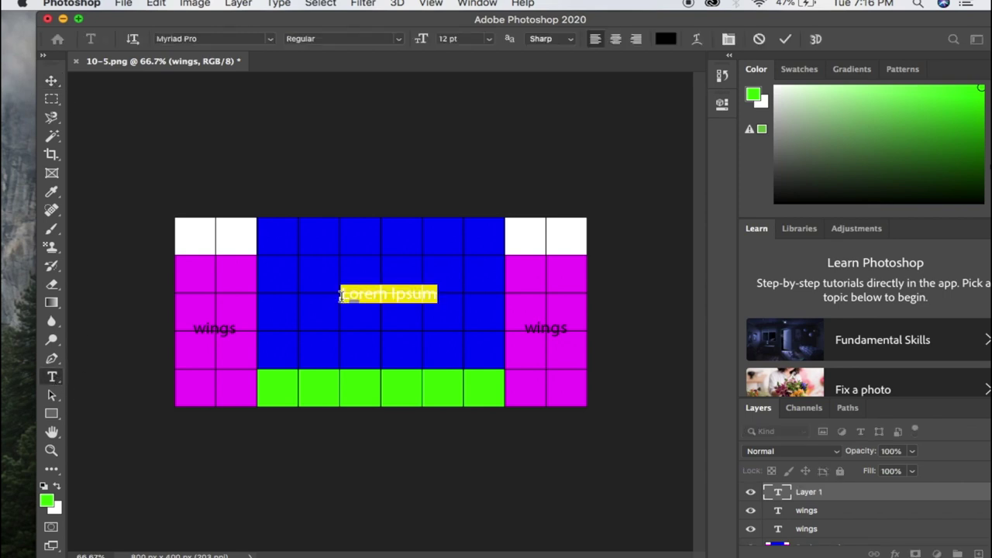
left_click(440, 293)
key("BackSpace")
key("BackSpace")
key("BackSpace")
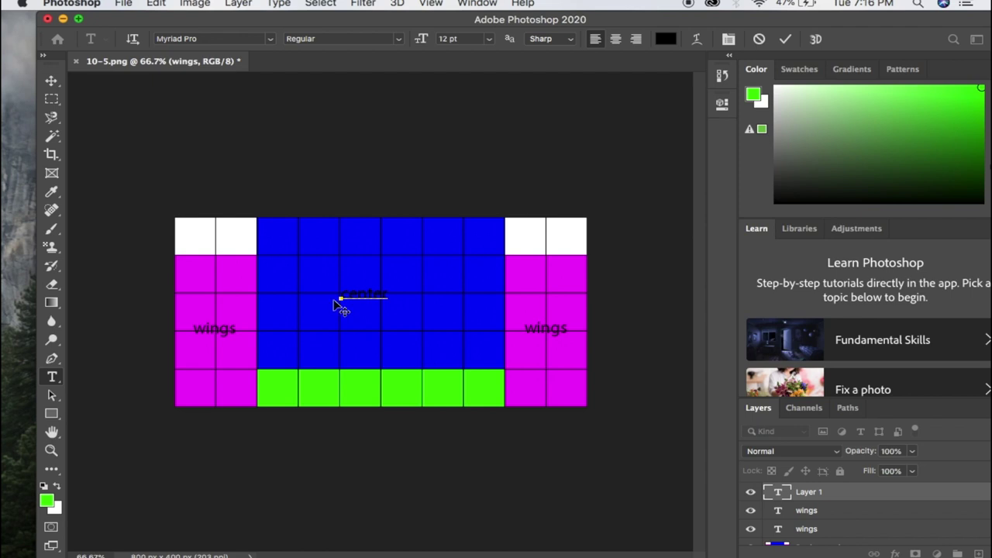
left_click(60, 83)
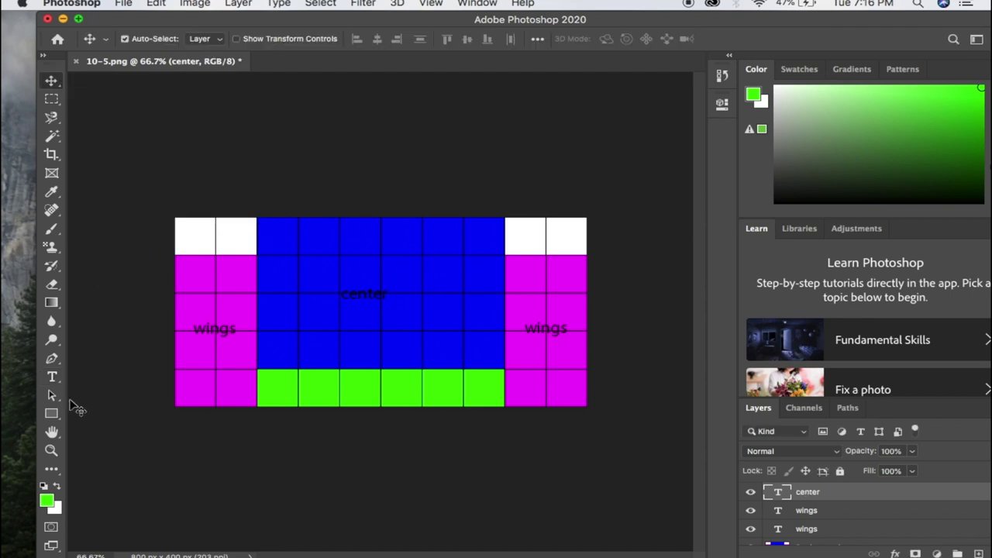
Add the text label "consol" in the green row below the blue block.
left_click(52, 377)
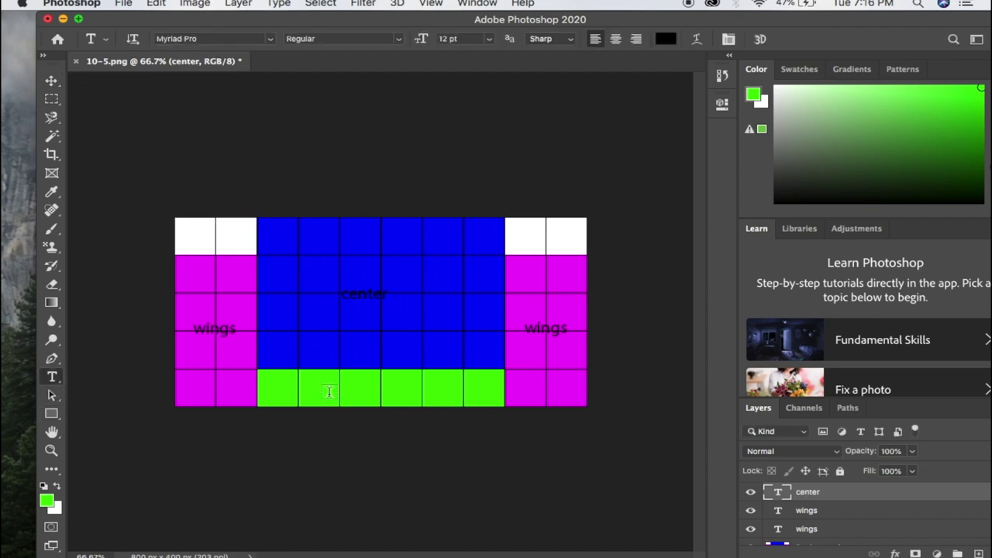
left_click(328, 392)
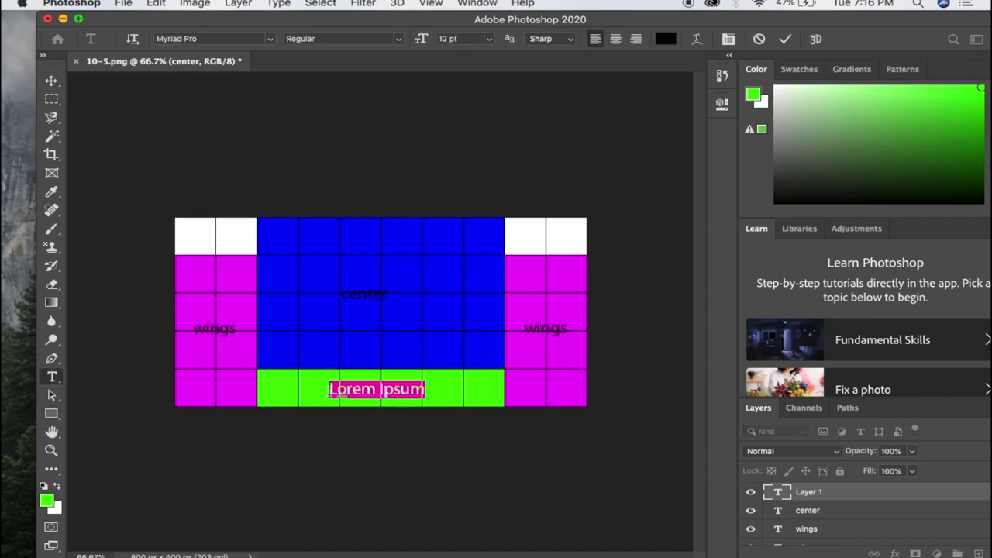
left_click(431, 387)
key("BackSpace")
key("BackSpace")
key("BackSpace")
key("BackSpace")
key("BackSpace")
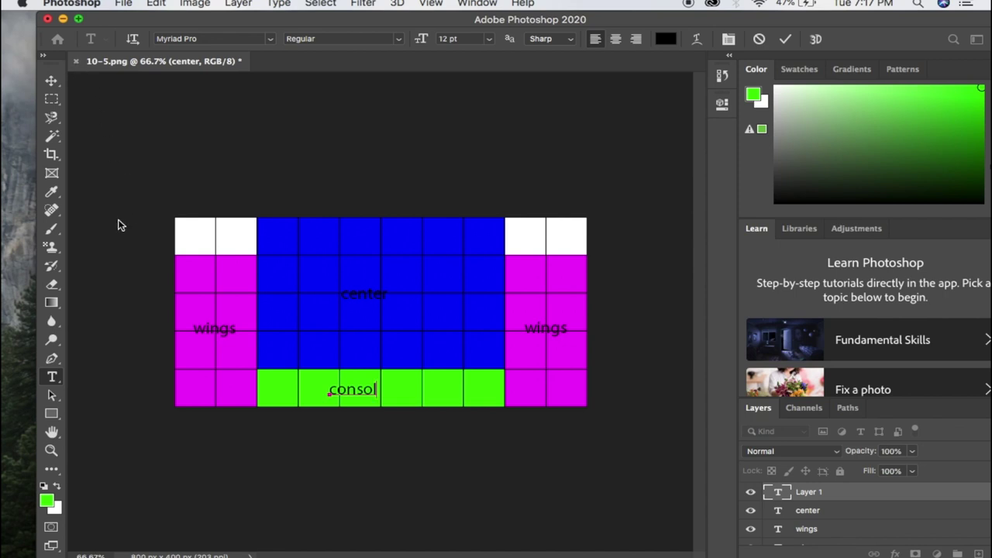
left_click(51, 82)
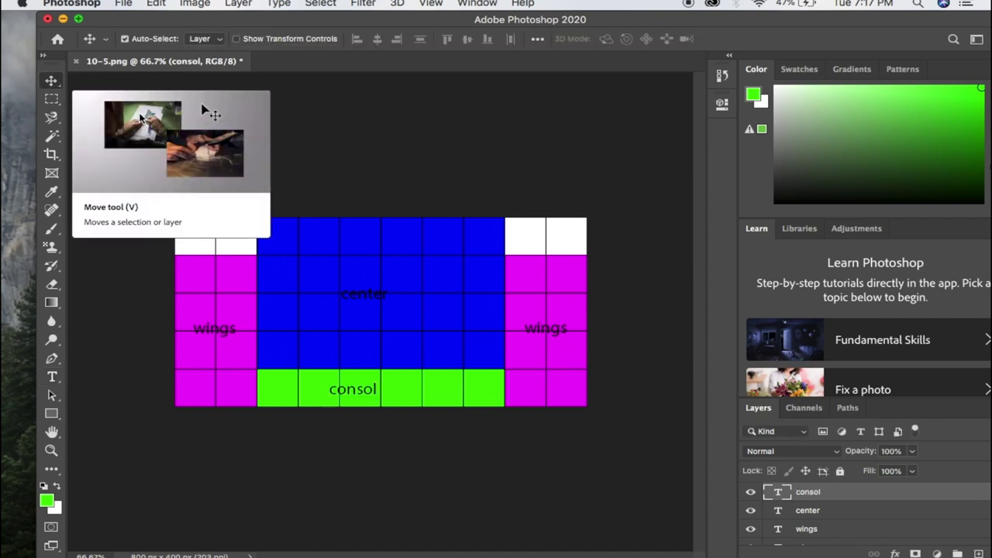
Save the labelled grid on the computer's Desktop as a PNG with the large file size option, and close the document.
left_click(128, 4)
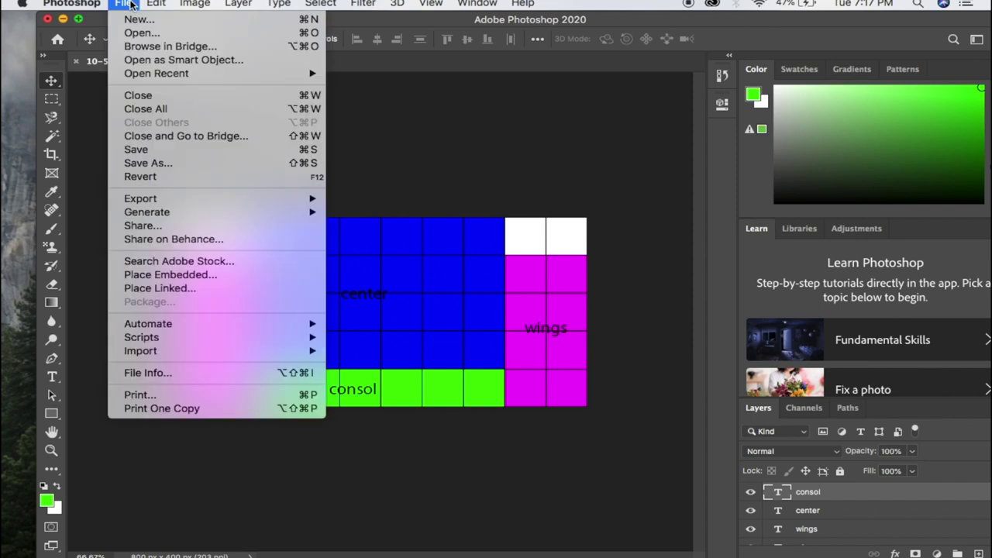
left_click(155, 171)
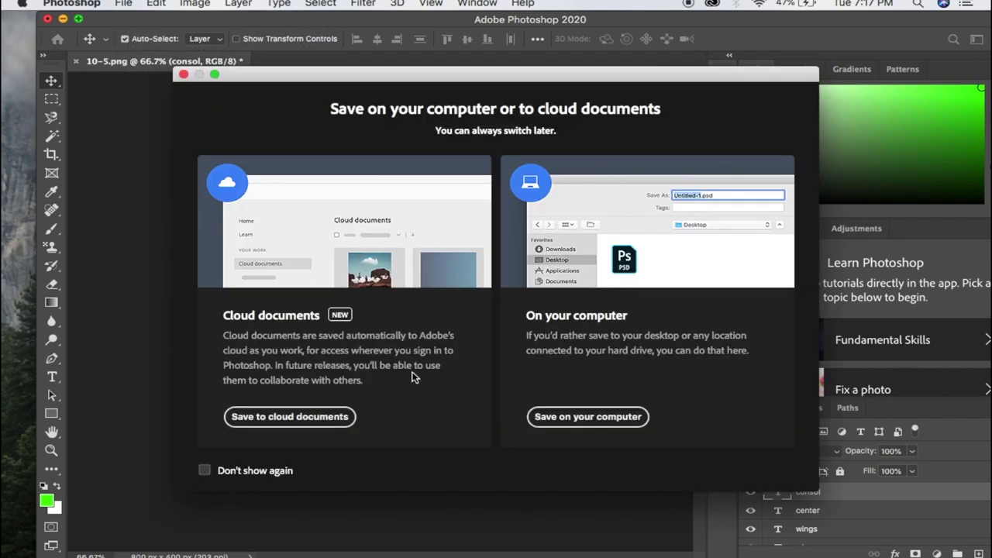
left_click(560, 418)
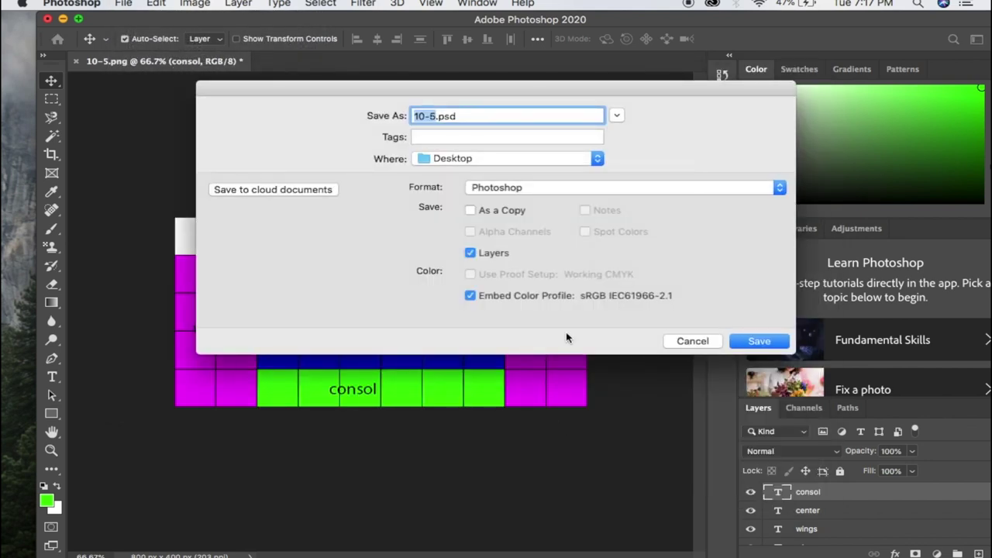
left_click(508, 189)
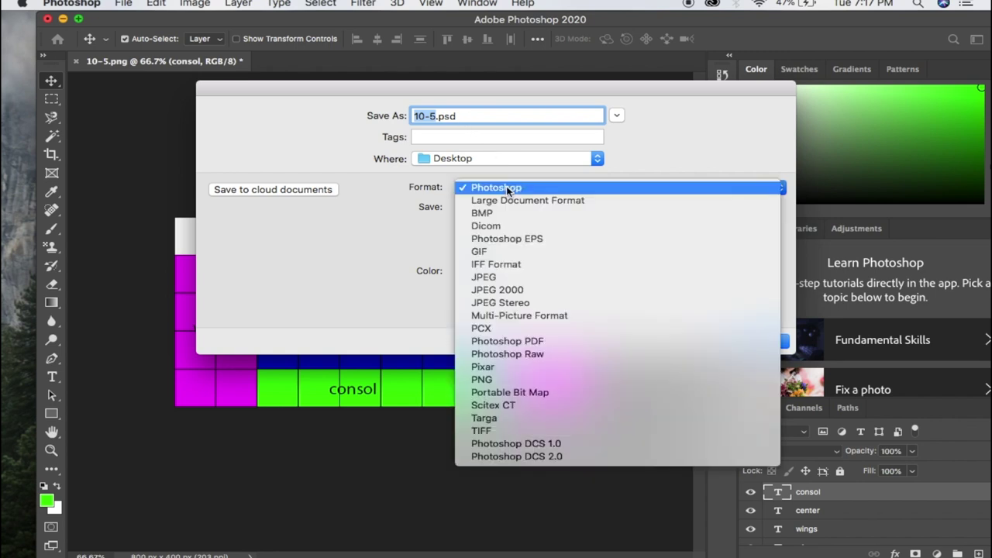
left_click(515, 379)
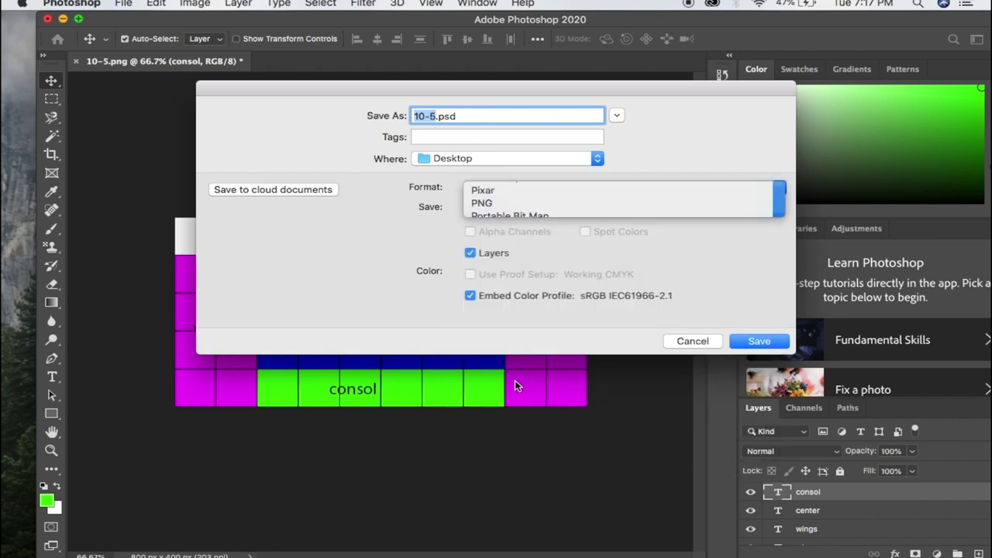
left_click(746, 339)
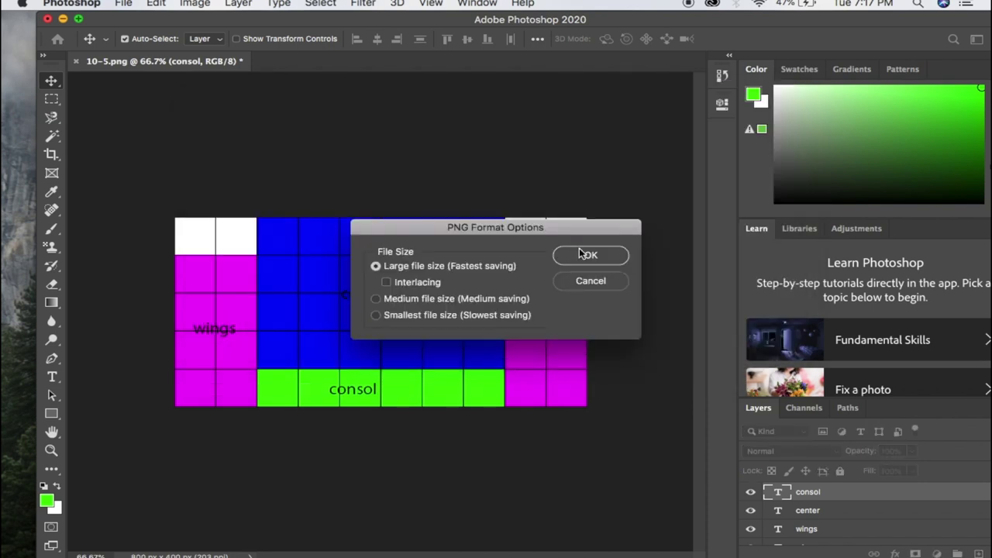
left_click(588, 255)
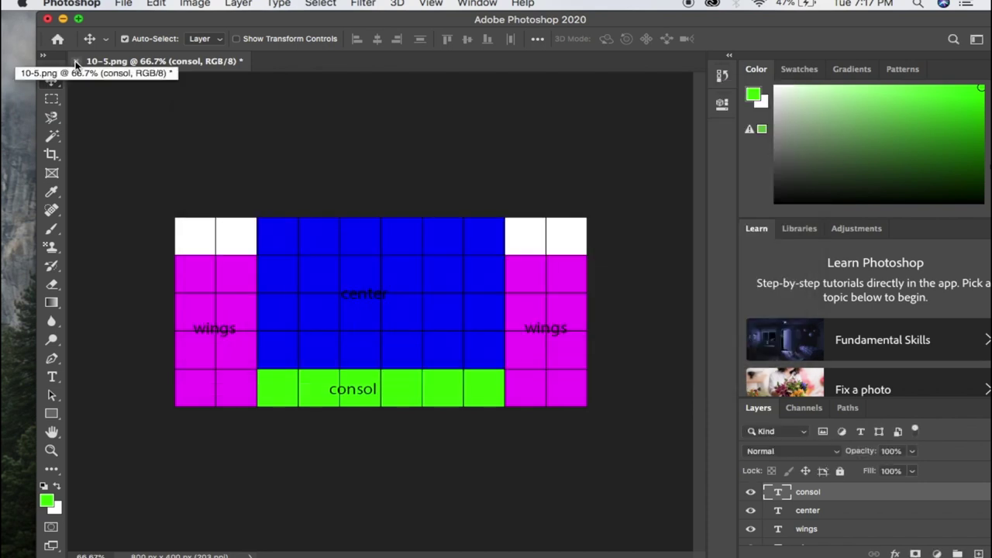
left_click(76, 61)
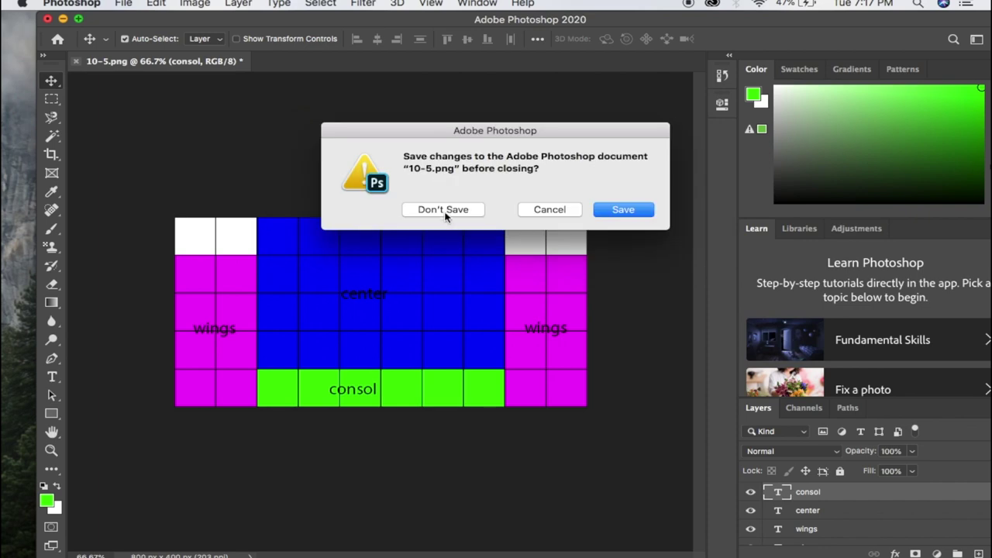